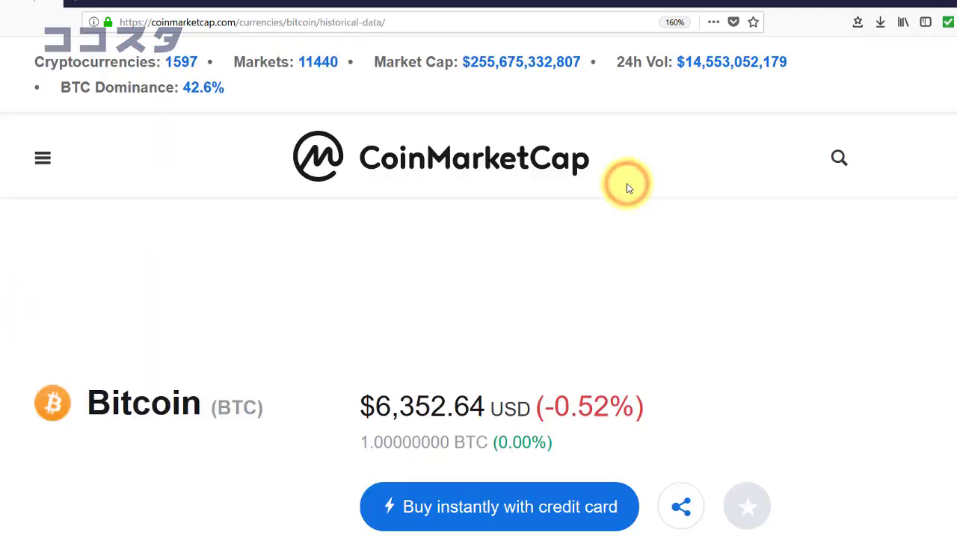
Step: Set the date range of the Bitcoin historical data to Last 12 Months
scroll(802, 286, "down", 10)
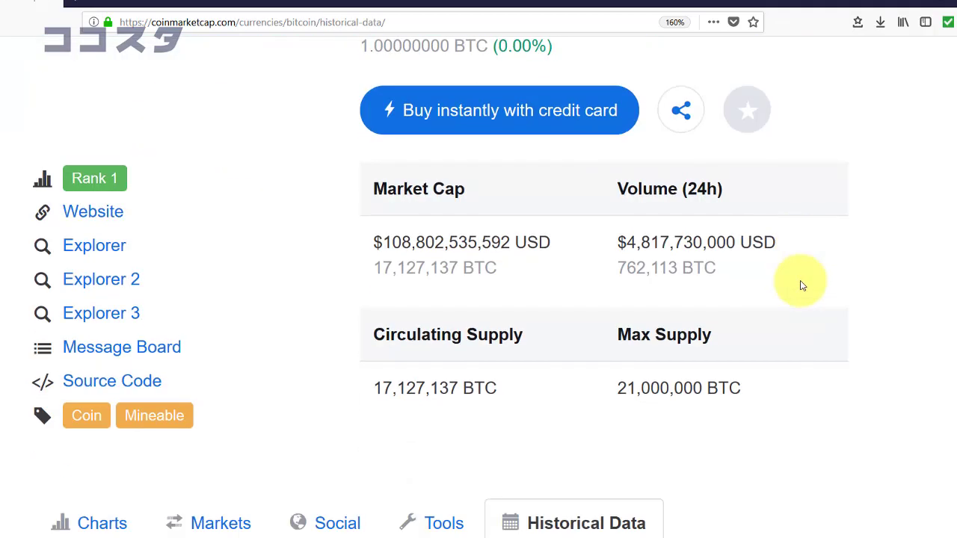
scroll(802, 285, "down", 7)
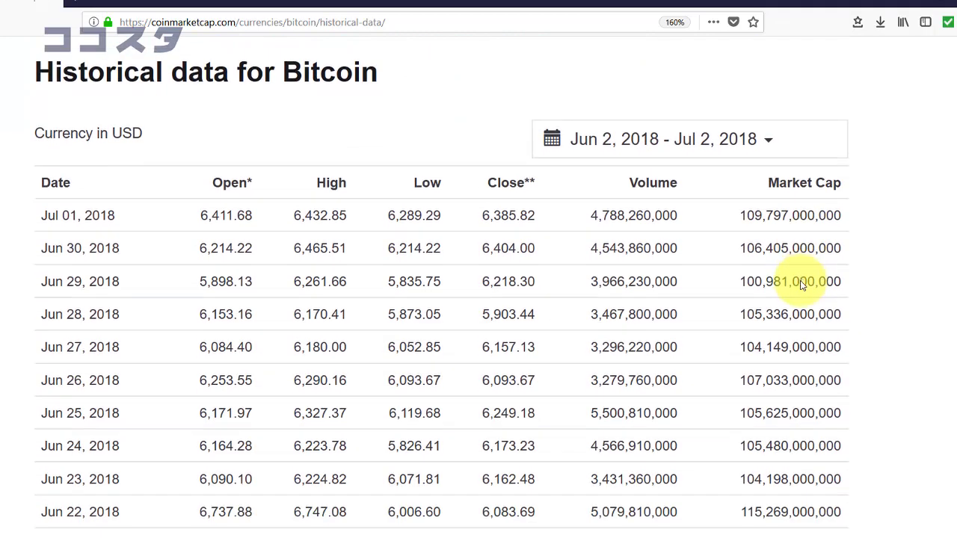
scroll(802, 285, "up", 5)
scroll(801, 285, "up", 3)
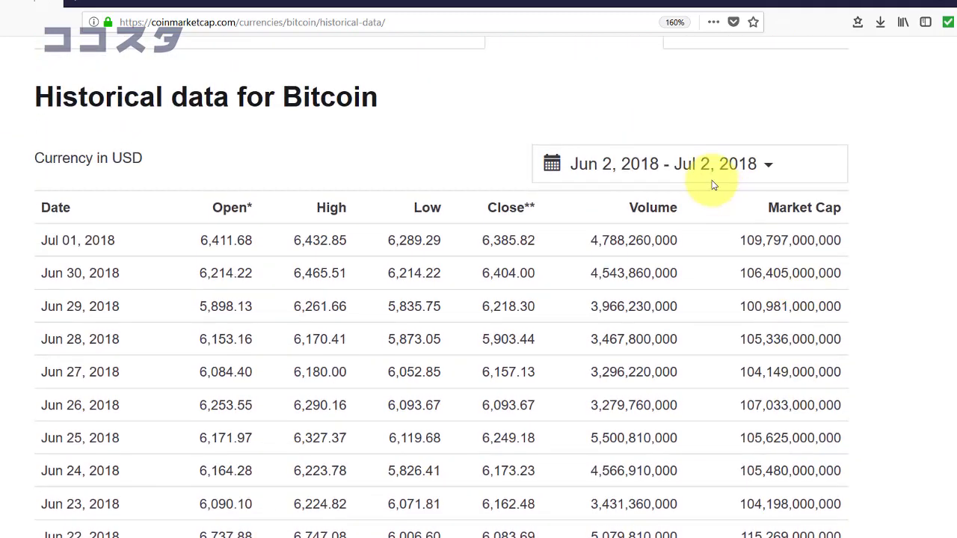
left_click(704, 171)
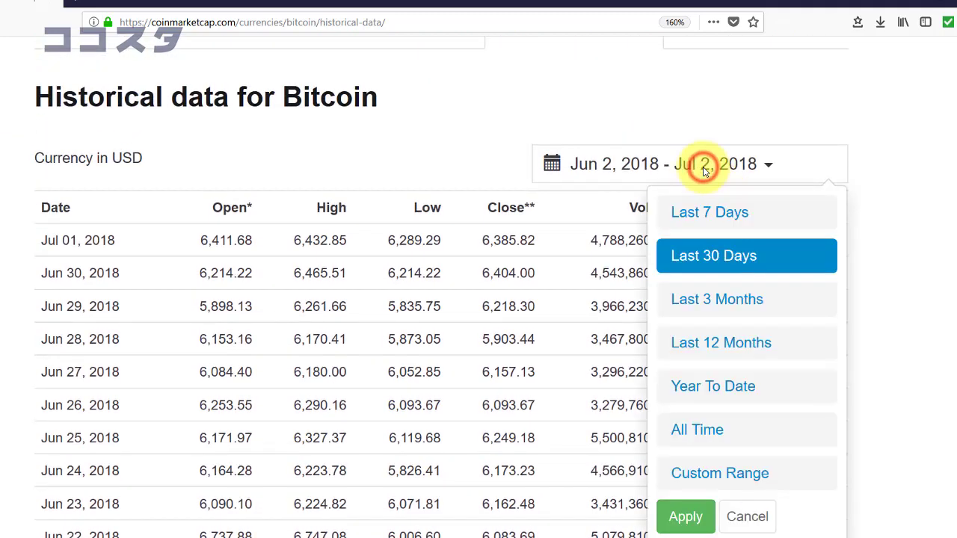
left_click(707, 356)
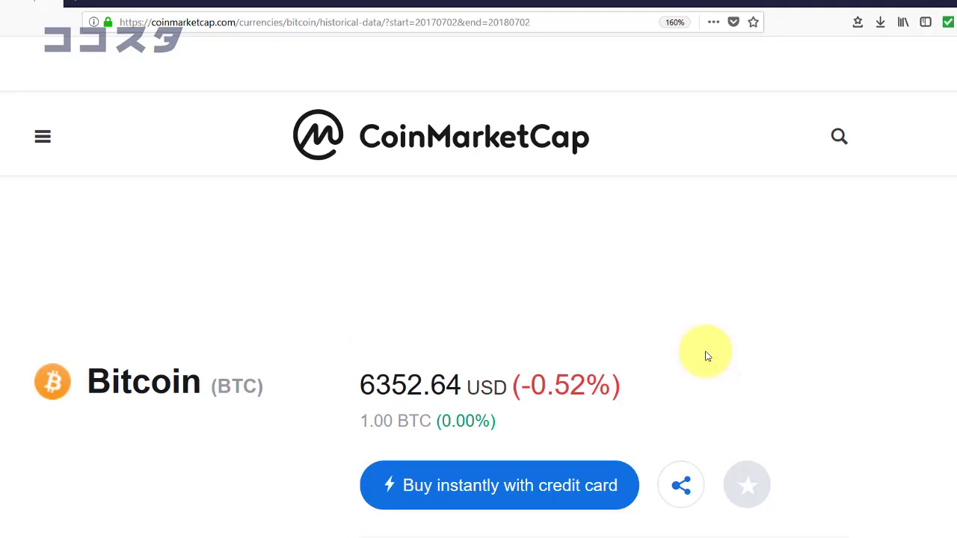
Step: Copy the entire Bitcoin historical data table, from the Date header row through the Jul 02, 2017 row
scroll(706, 355, "down", 10)
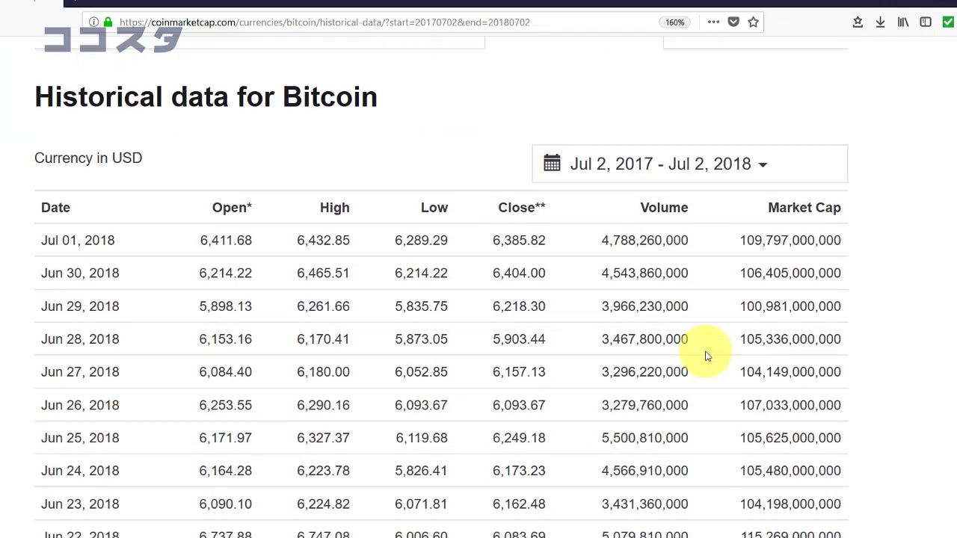
scroll(706, 355, "down", 2)
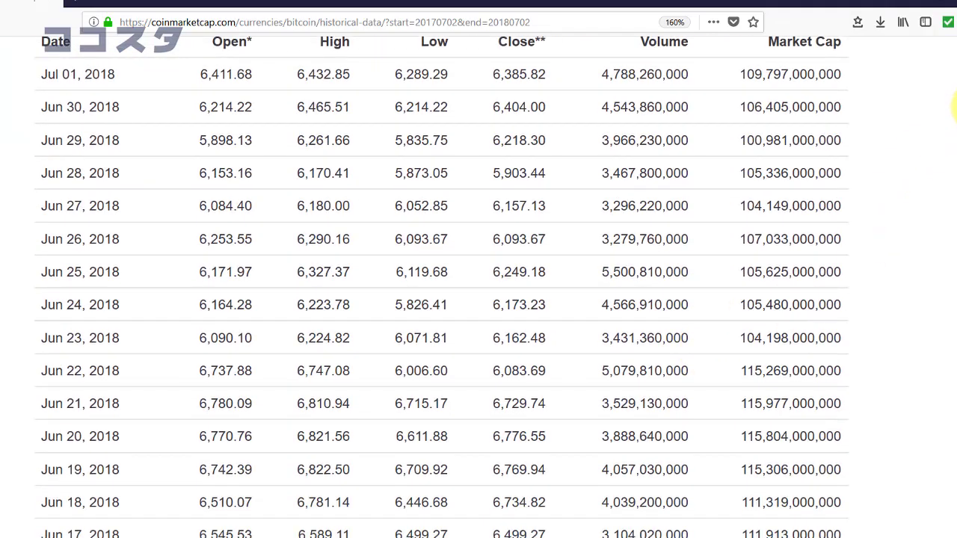
scroll(955, 107, "down", 20)
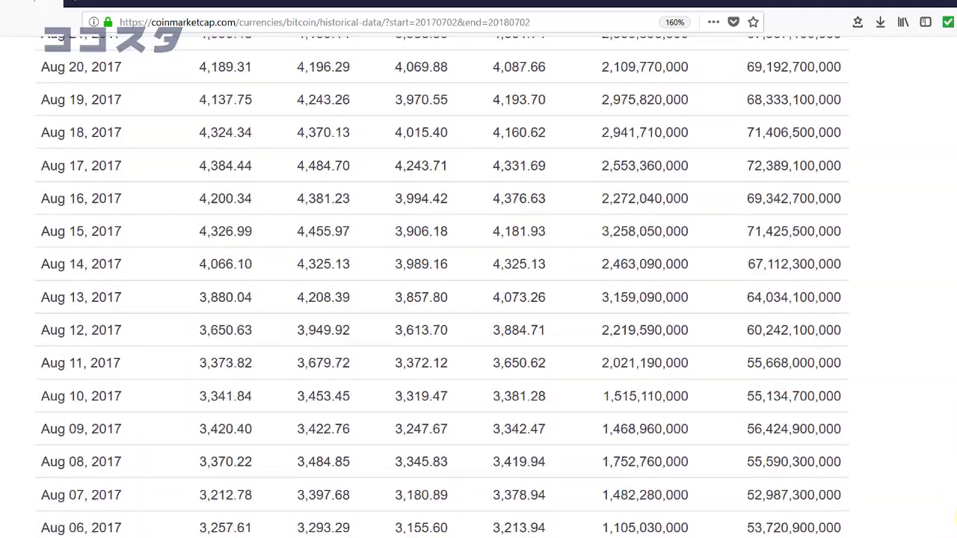
scroll(479, 280, "down", 2)
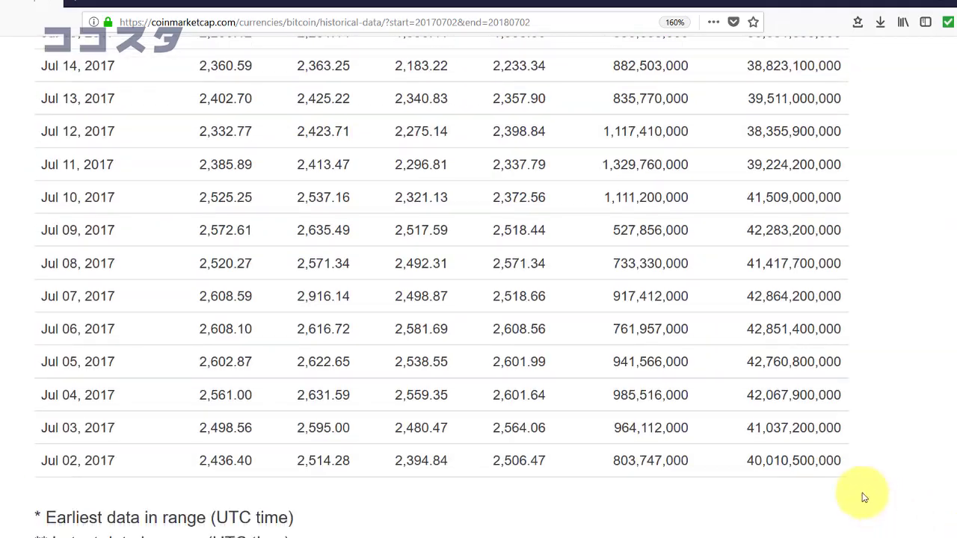
left_click_drag(848, 464, 68, 267)
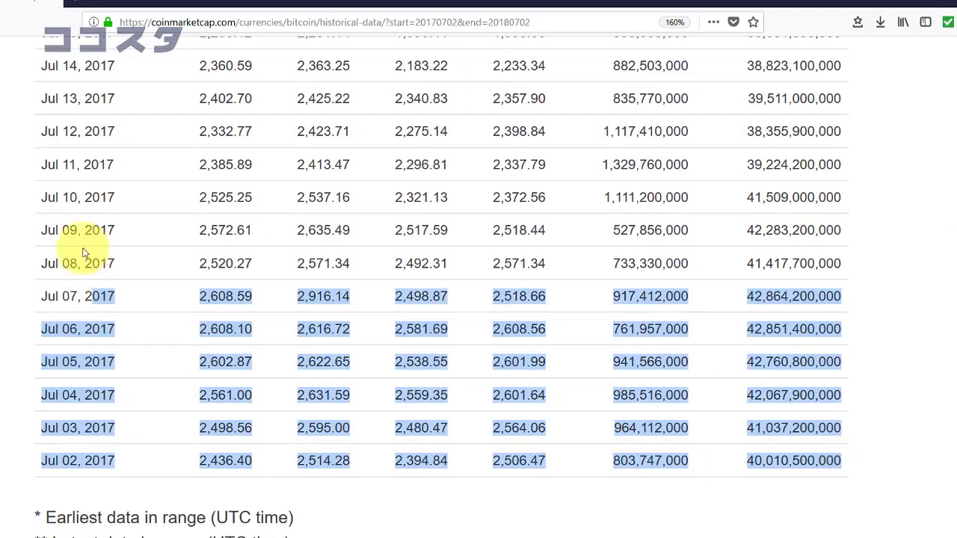
scroll(68, 267, "up", 5)
scroll(478, 286, "up", 20)
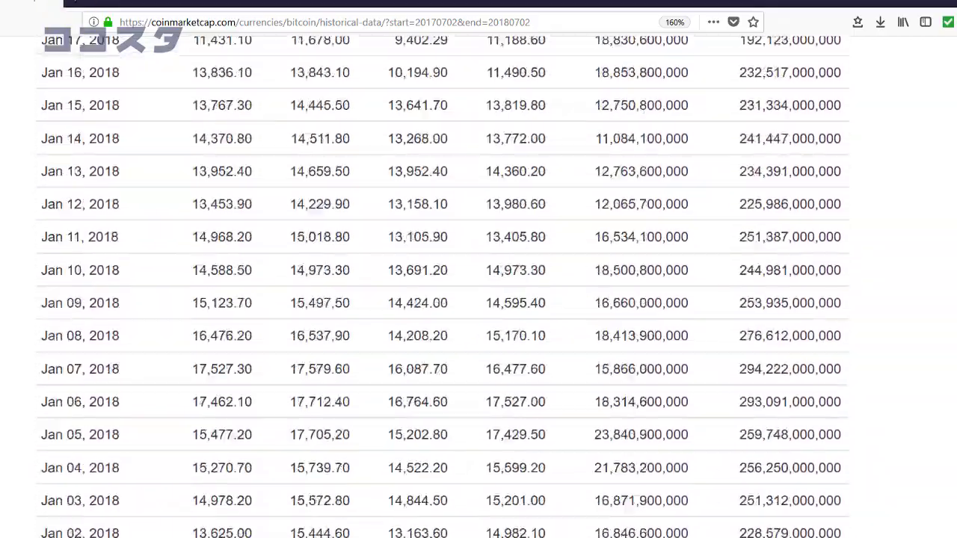
scroll(60, 272, "up", 20)
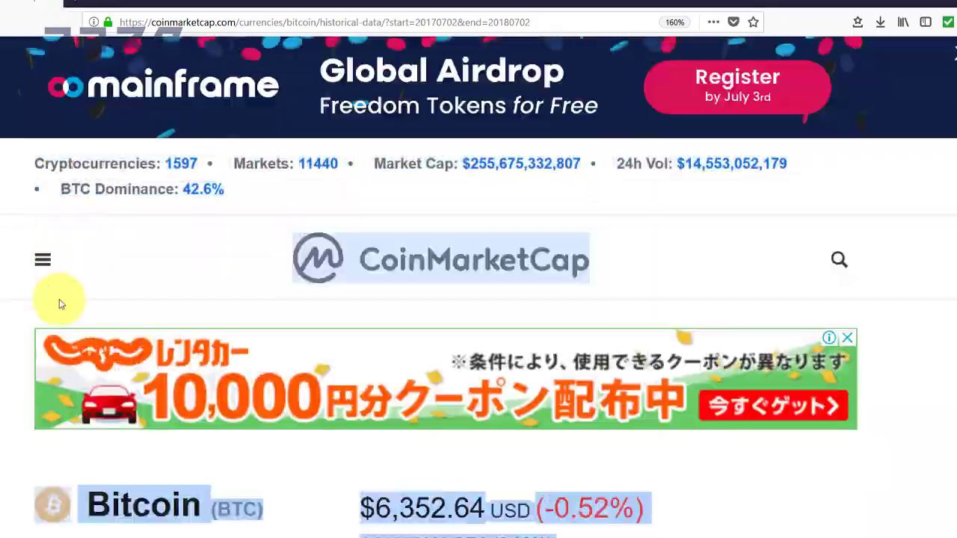
scroll(479, 299, "down", 12)
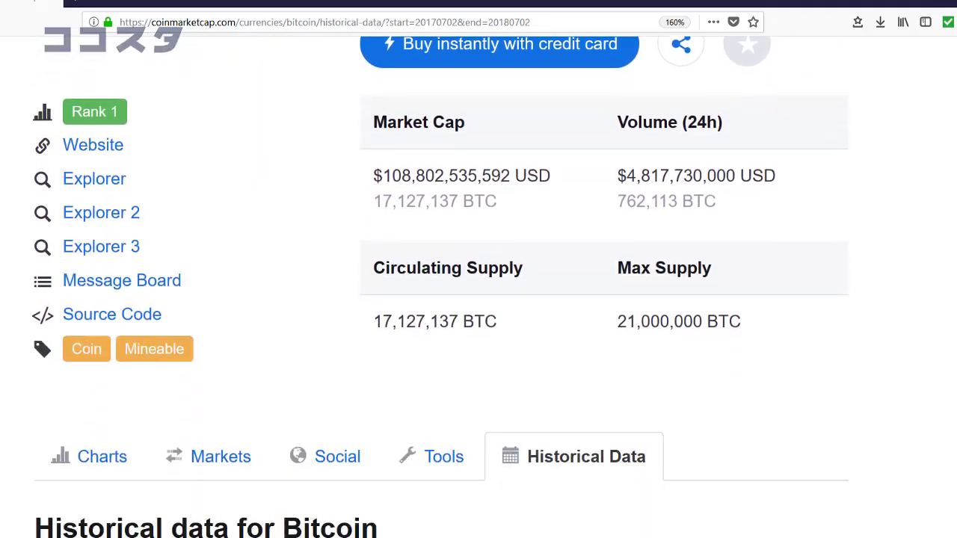
left_click_drag(45, 535, 33, 374)
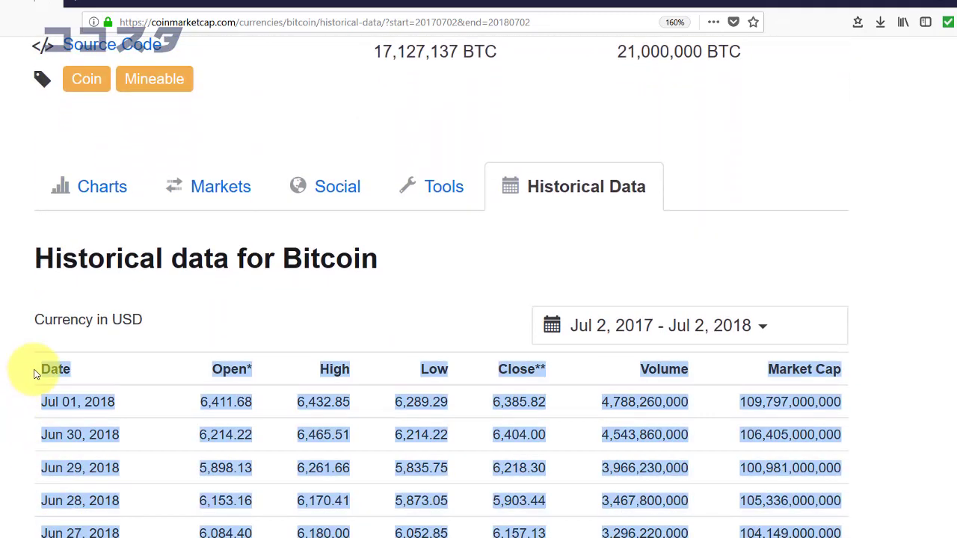
right_click(235, 367)
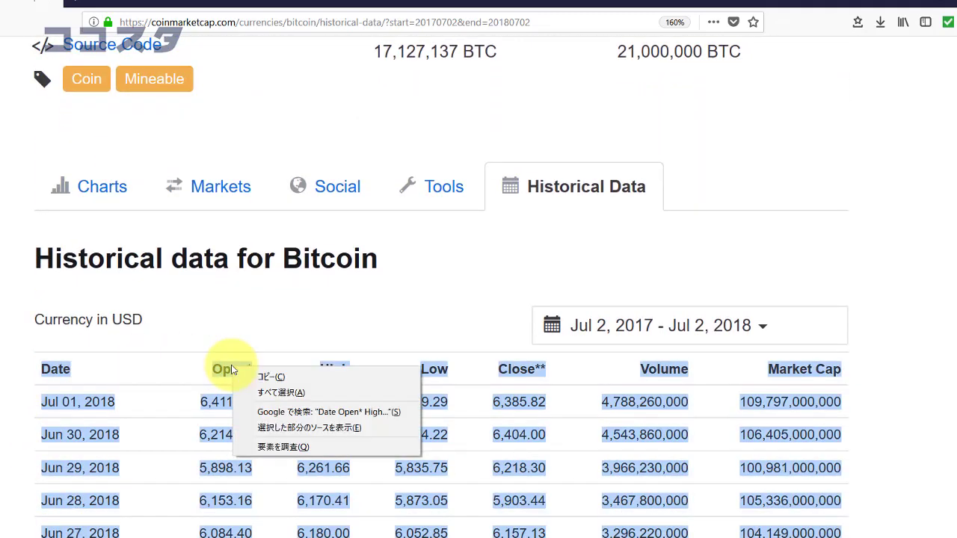
left_click(267, 376)
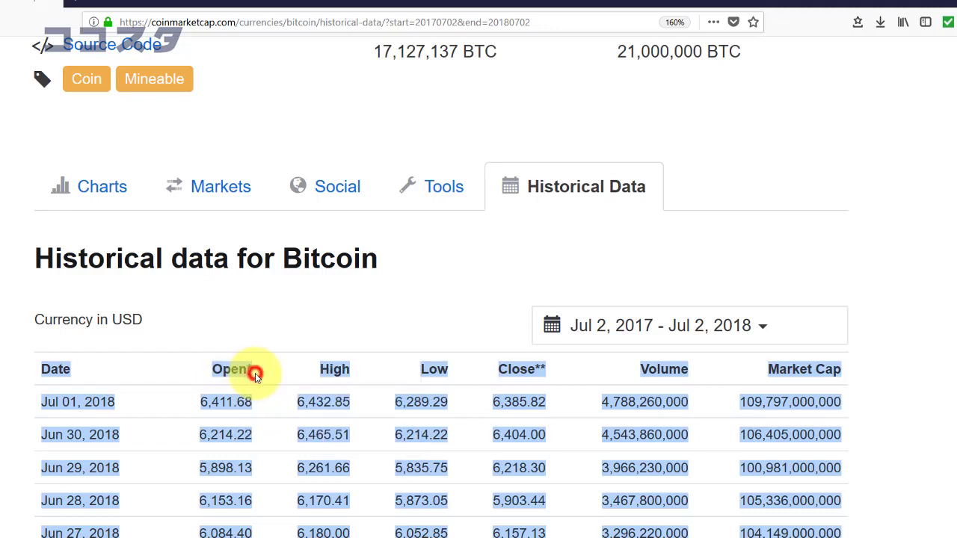
Step: Switch to the Excel workbook and paste the copied price table into the demo sheet starting at cell B2
double_click(164, 5)
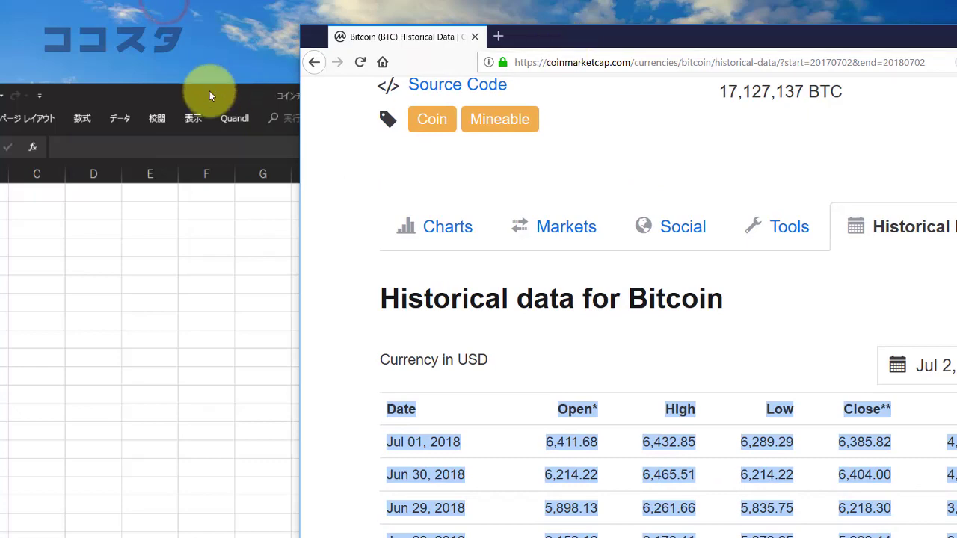
left_click_drag(224, 85, 453, 52)
double_click(453, 52)
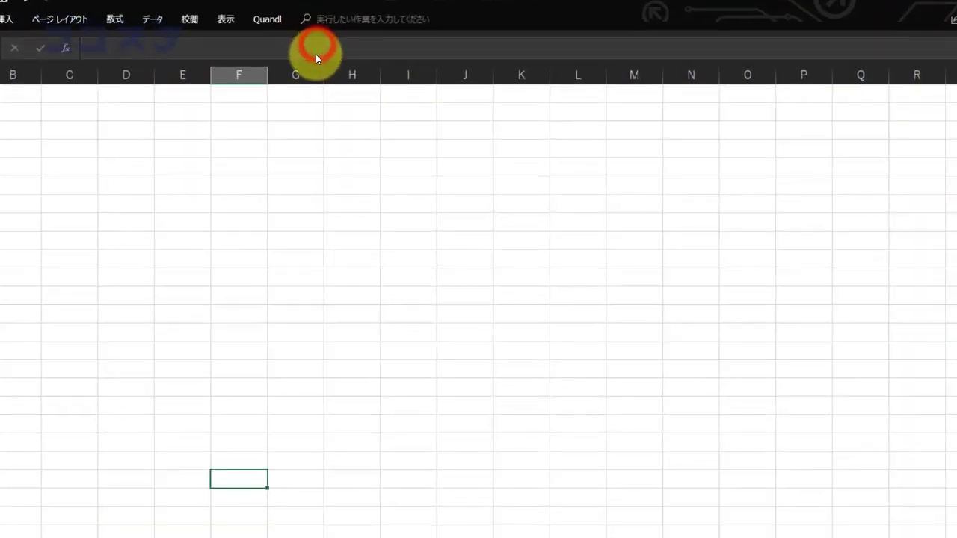
left_click(19, 116)
right_click(19, 118)
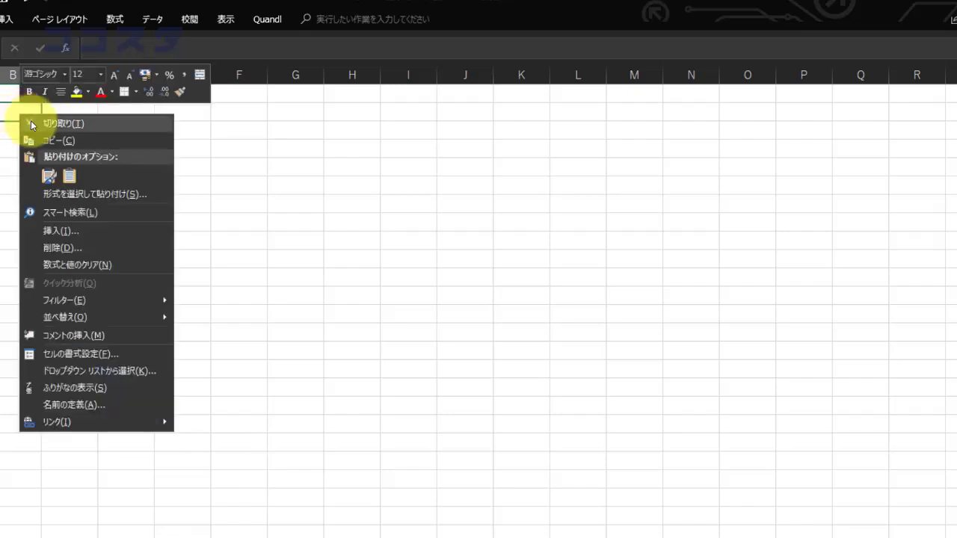
left_click(119, 171)
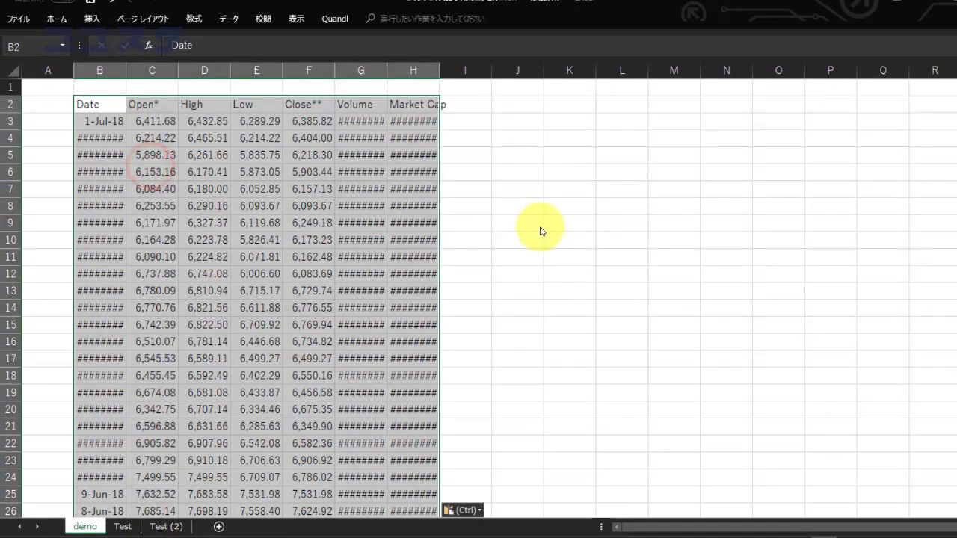
Step: Widen column B so that the dates fit in their cells
left_click(620, 237)
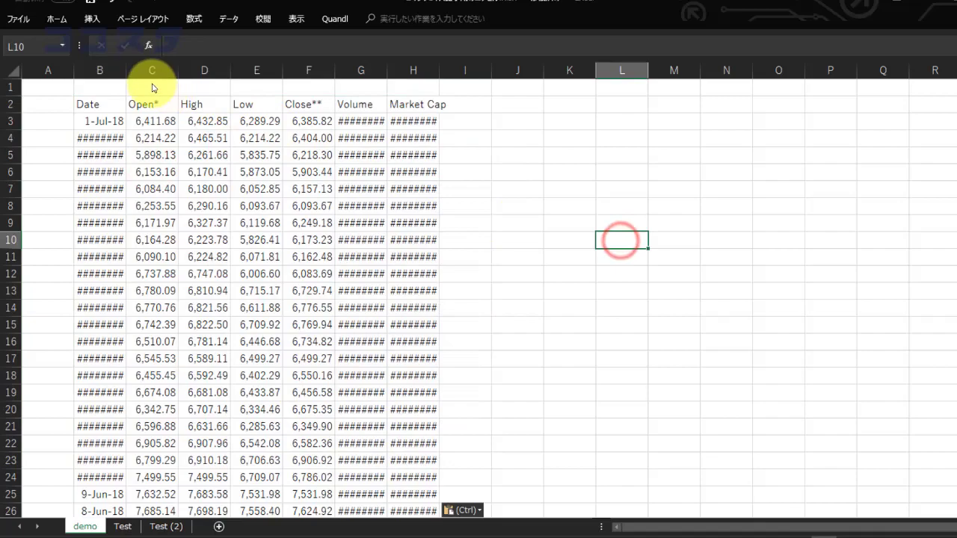
left_click_drag(127, 72, 140, 73)
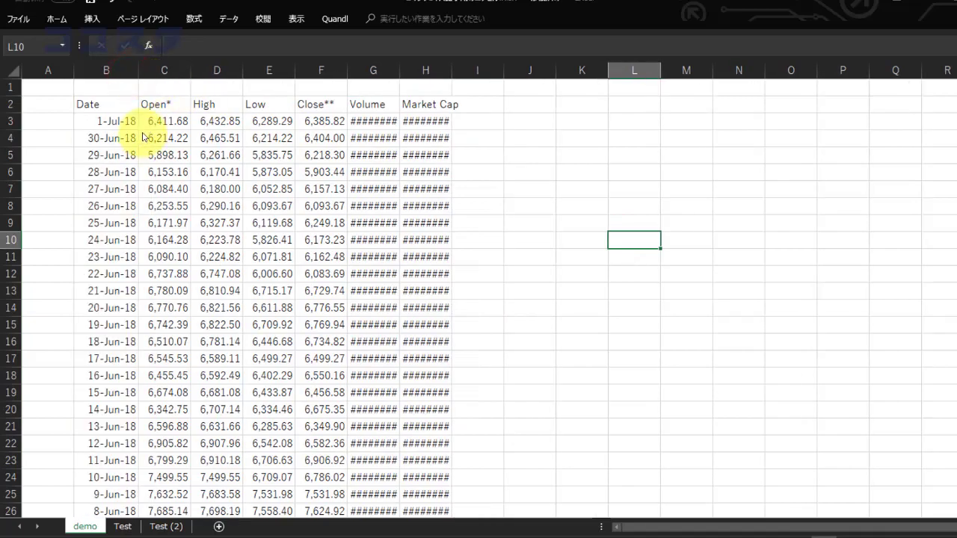
left_click(115, 108)
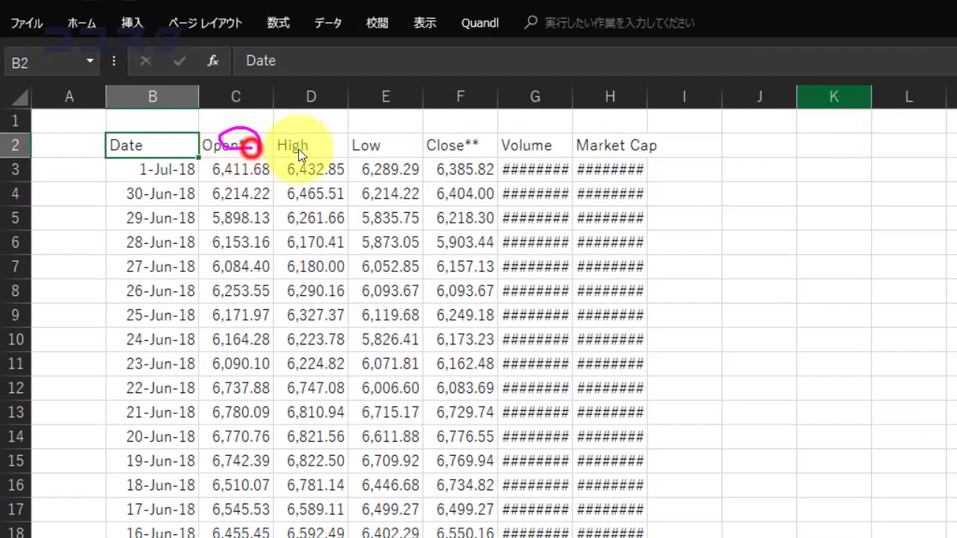
mouse_move(299, 149)
left_mouse_down()
mouse_move(420, 144)
mouse_move(456, 178)
mouse_move(611, 129)
mouse_move(617, 166)
left_mouse_up()
key("Escape")
Step: Adjust the width of the Volume column G to fit its values
mouse_move(613, 92)
left_mouse_down()
mouse_move(528, 99)
mouse_move(596, 94)
left_mouse_up()
left_click(880, 220)
double_click(598, 100)
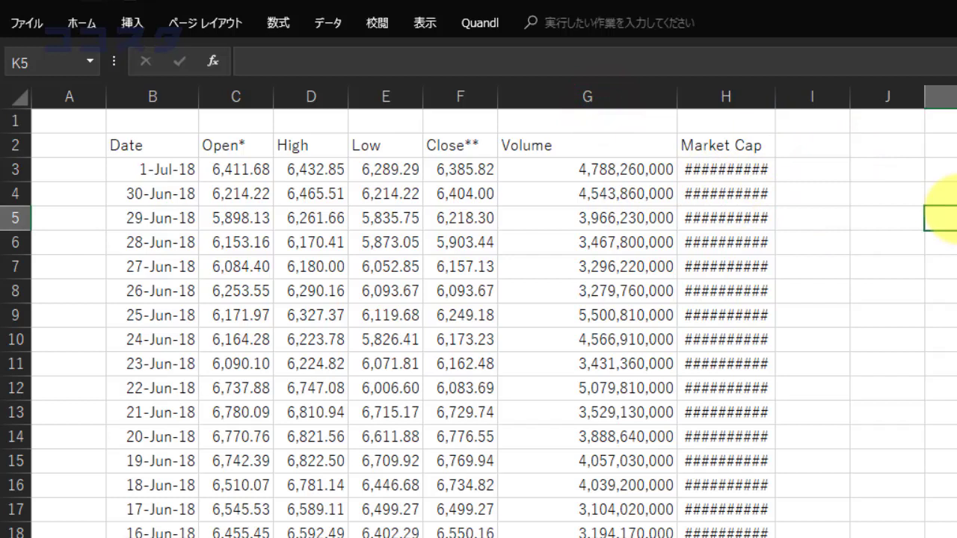
left_click_drag(567, 179, 662, 178)
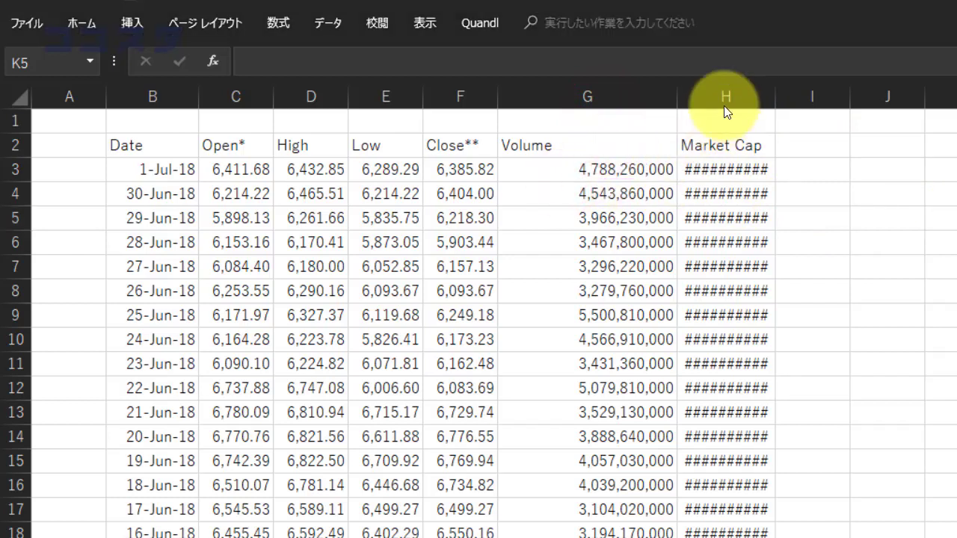
left_click(674, 94)
double_click(674, 94)
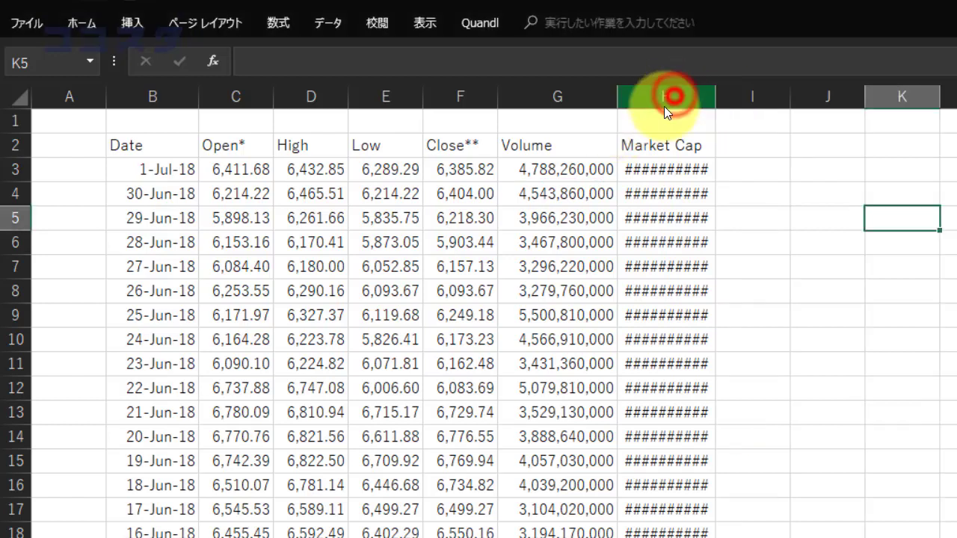
left_click(749, 150)
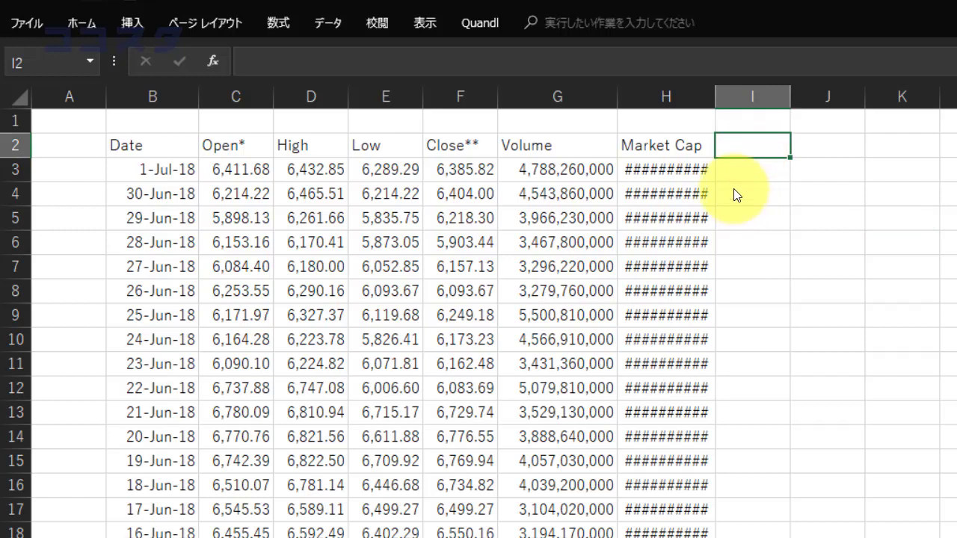
left_click_drag(548, 166, 550, 158)
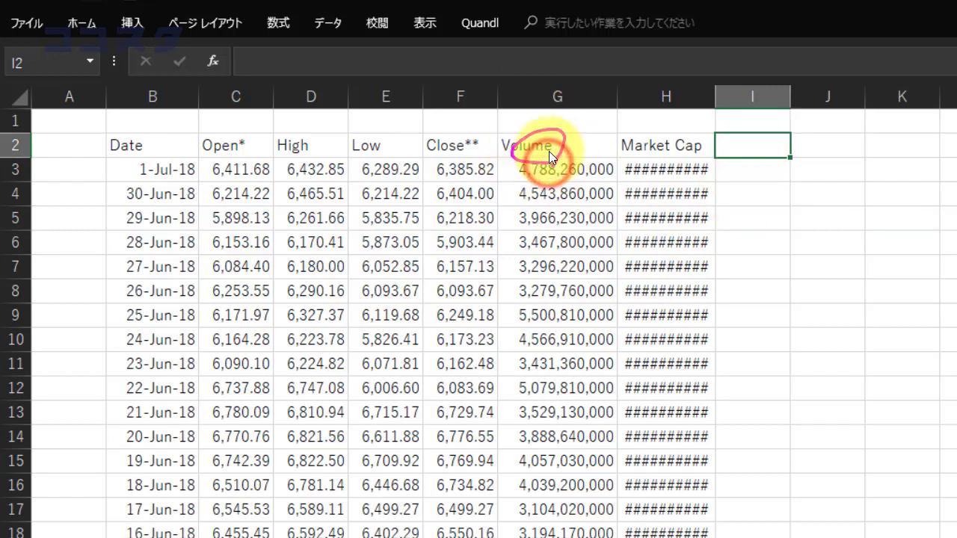
left_click_drag(614, 155, 622, 258)
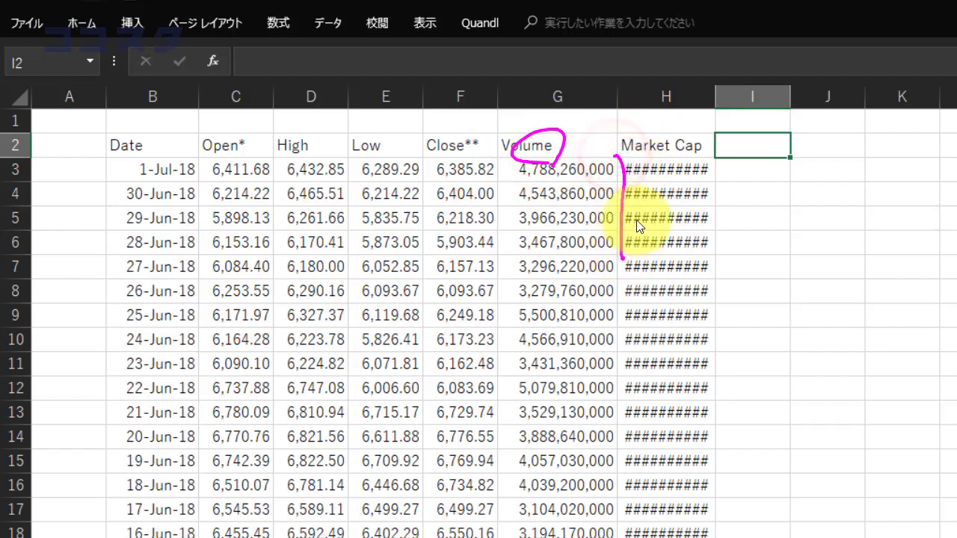
left_click_drag(749, 118, 757, 138)
left_click(825, 117)
mouse_move(814, 121)
left_mouse_down()
mouse_move(912, 139)
mouse_move(891, 139)
left_mouse_up()
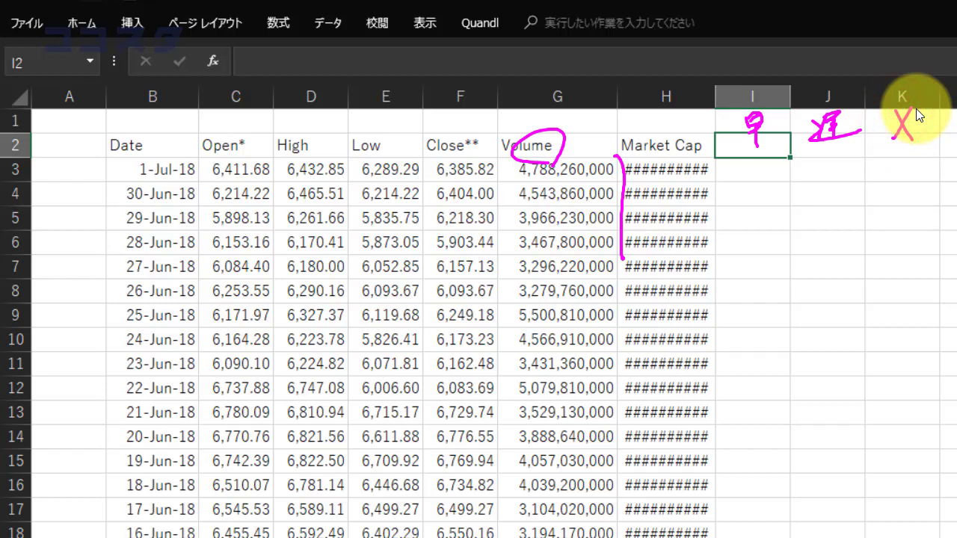
key("Escape")
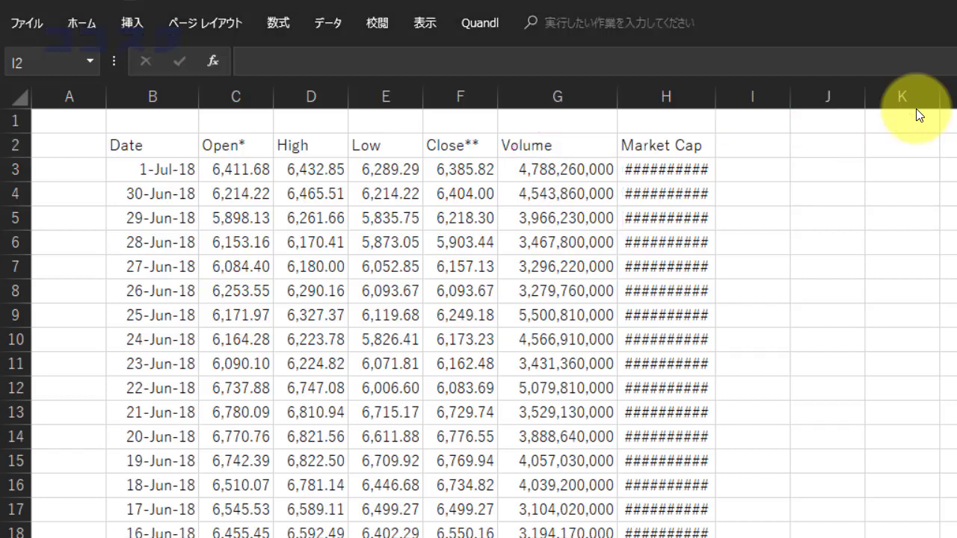
Step: Enter the header "5 Average" in cell I2, beside the Market Cap header
left_click(771, 146)
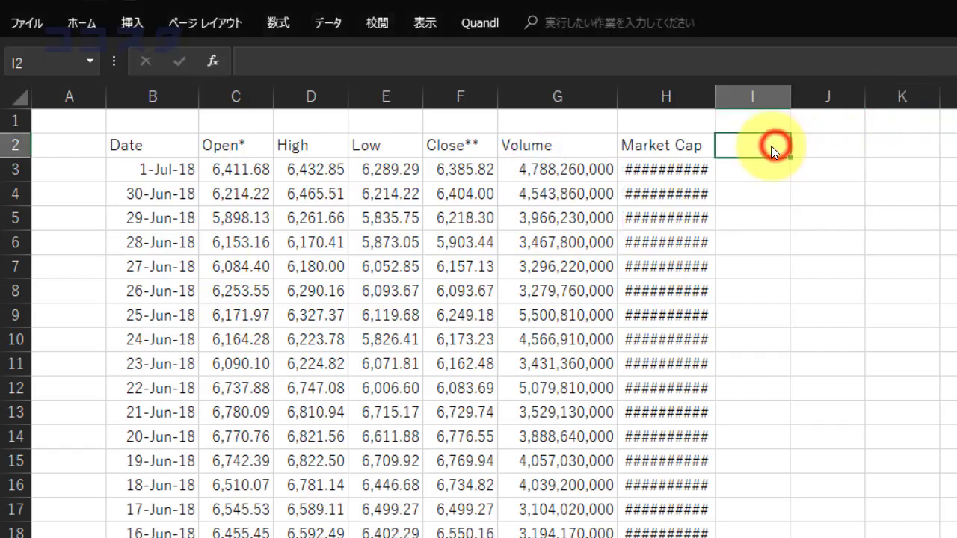
type("5")
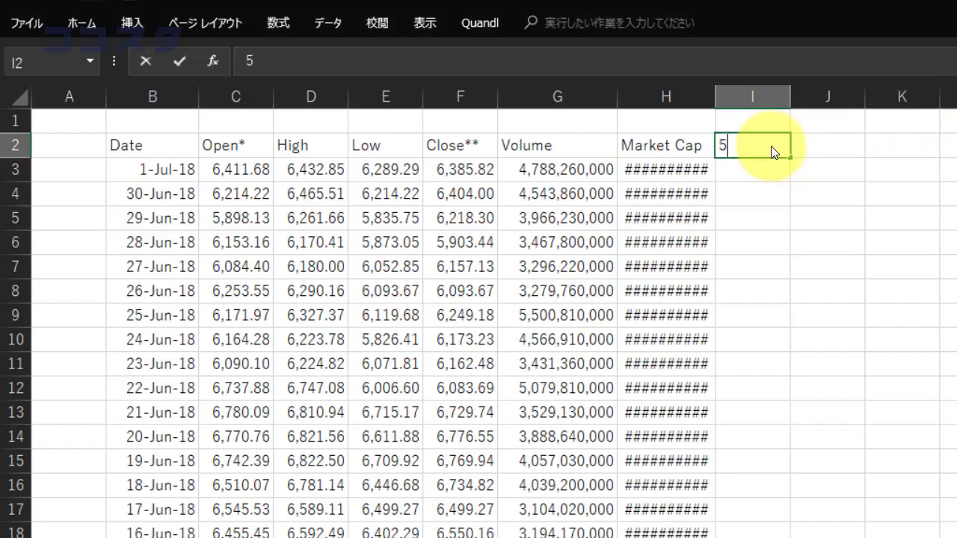
type(" Average")
key("Return")
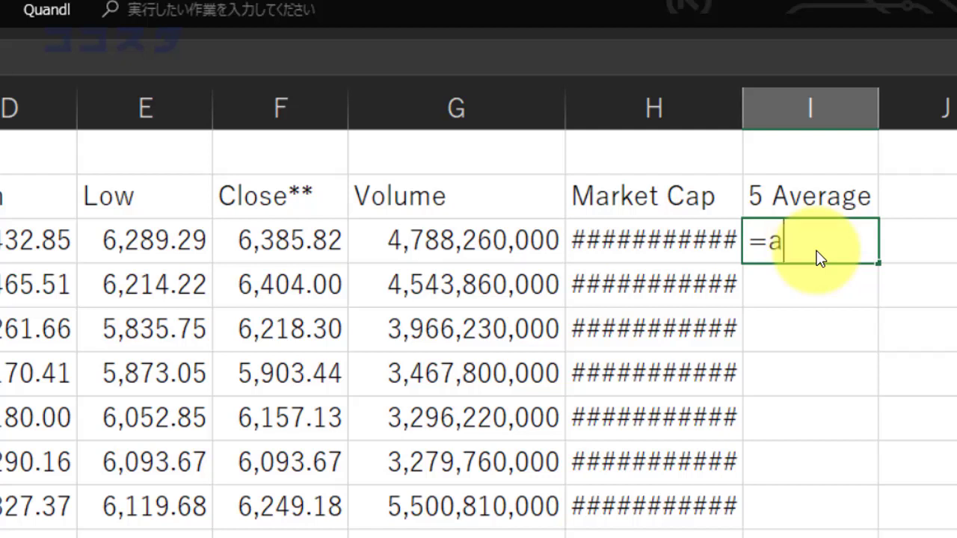
Step: Enter the formula =AVERAGE(G3:G7) in cell I3 to average five days of Volume, and check the averaged range
type("average")
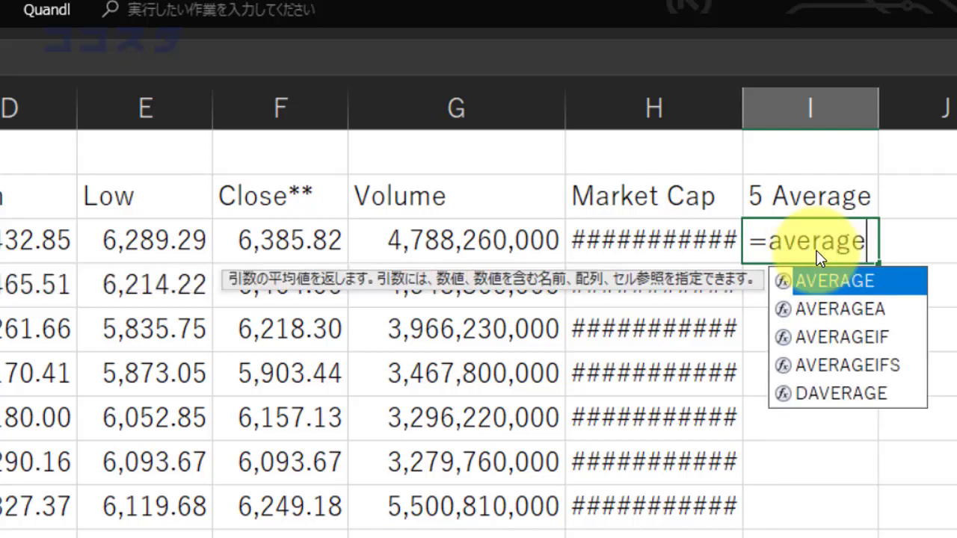
type("(")
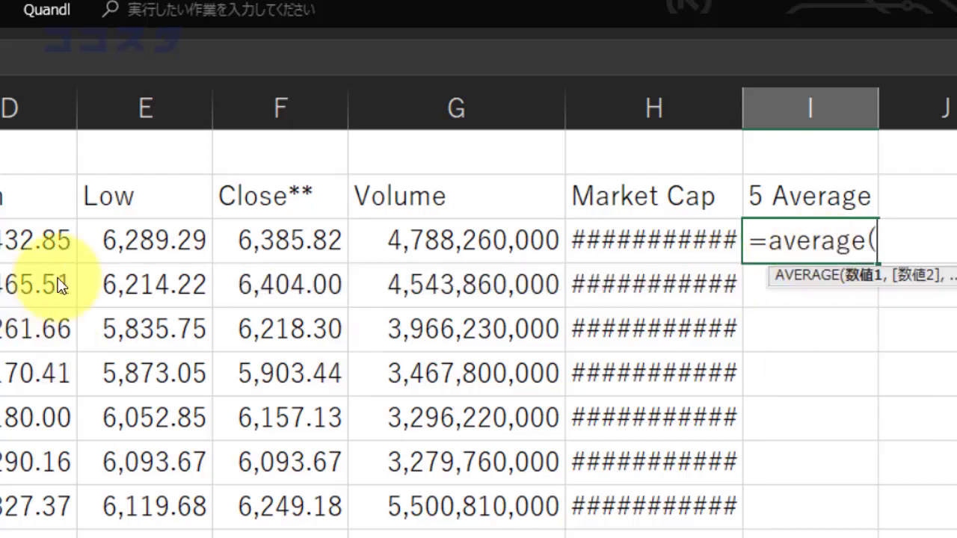
left_click_drag(426, 247, 422, 415)
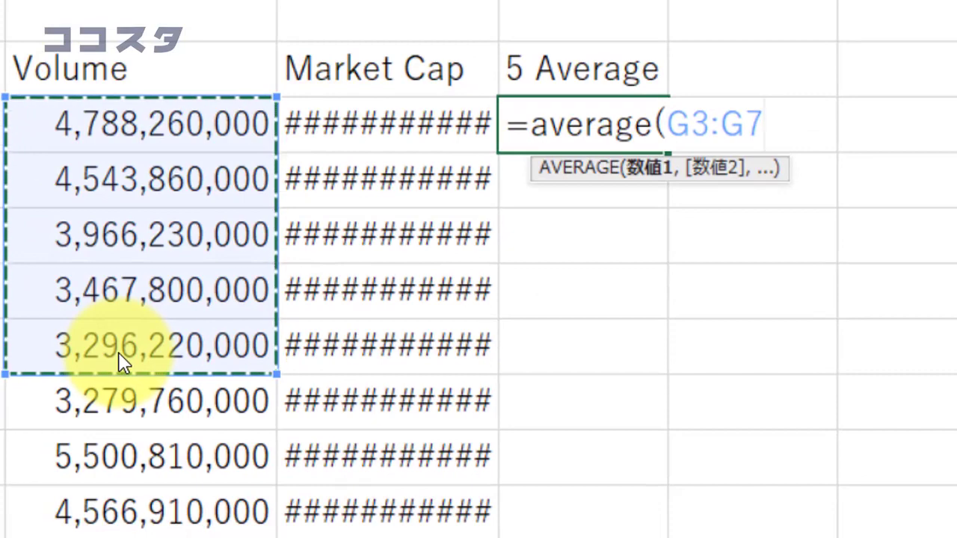
key("Return")
left_click(600, 126)
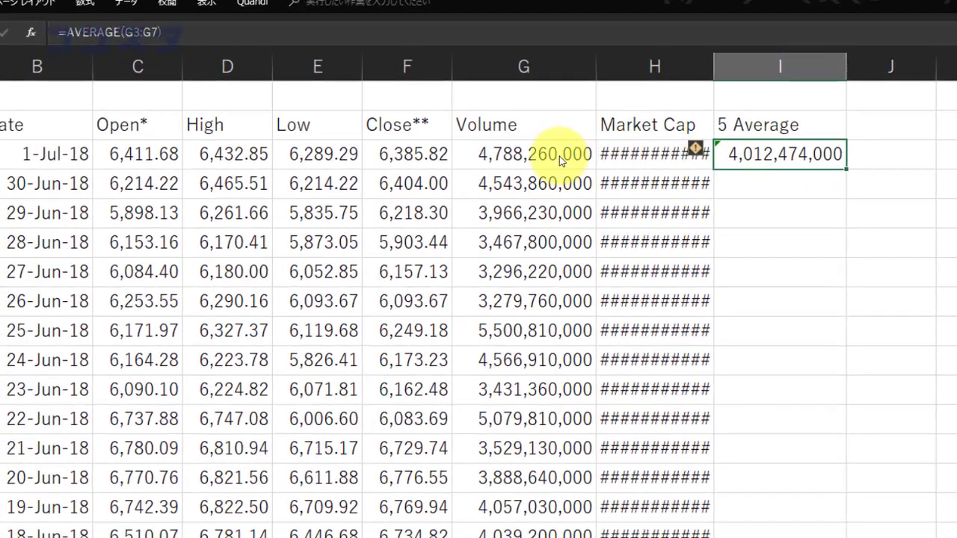
left_click_drag(510, 149, 516, 277)
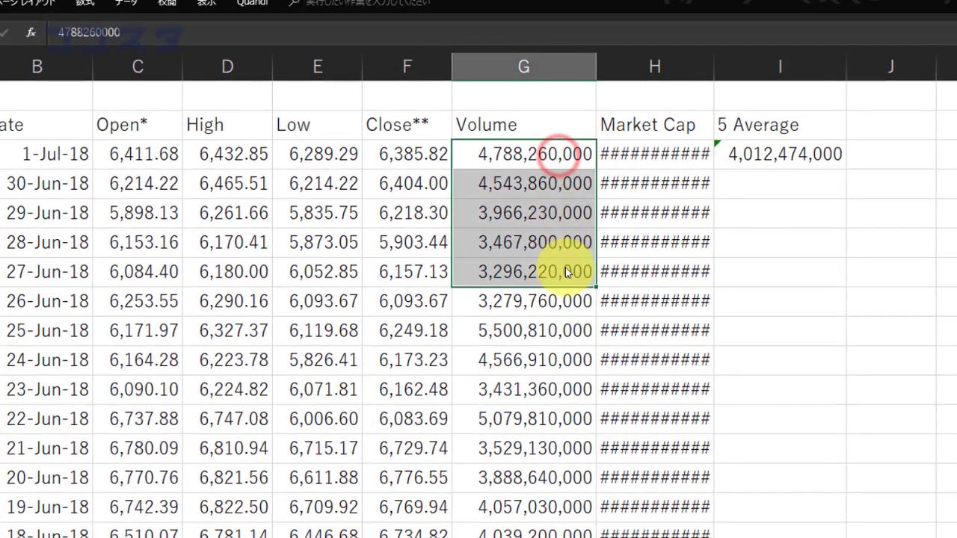
left_click(783, 157)
Step: Enter the header "20 Average" in cell J2, beside the 5 Average header
left_click(865, 126)
type("20 Average")
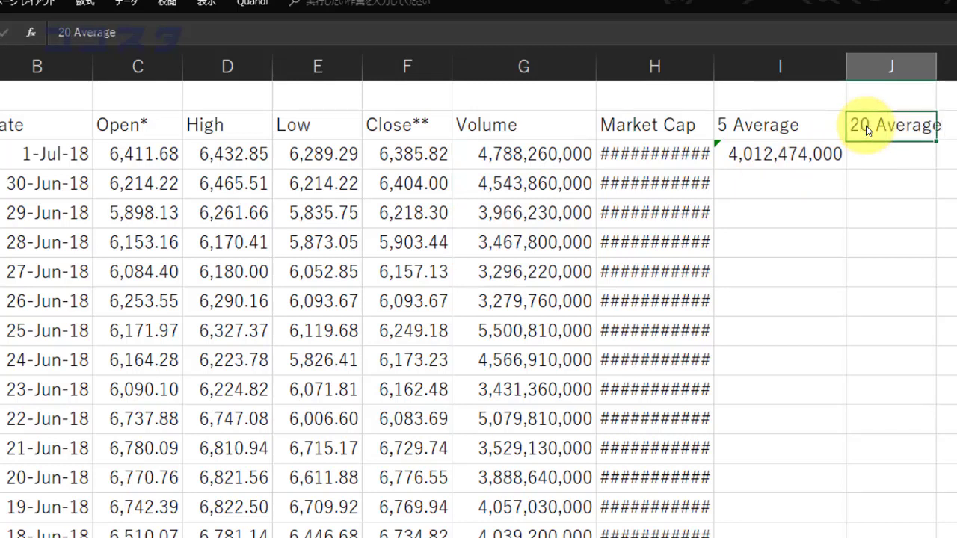
key("Return")
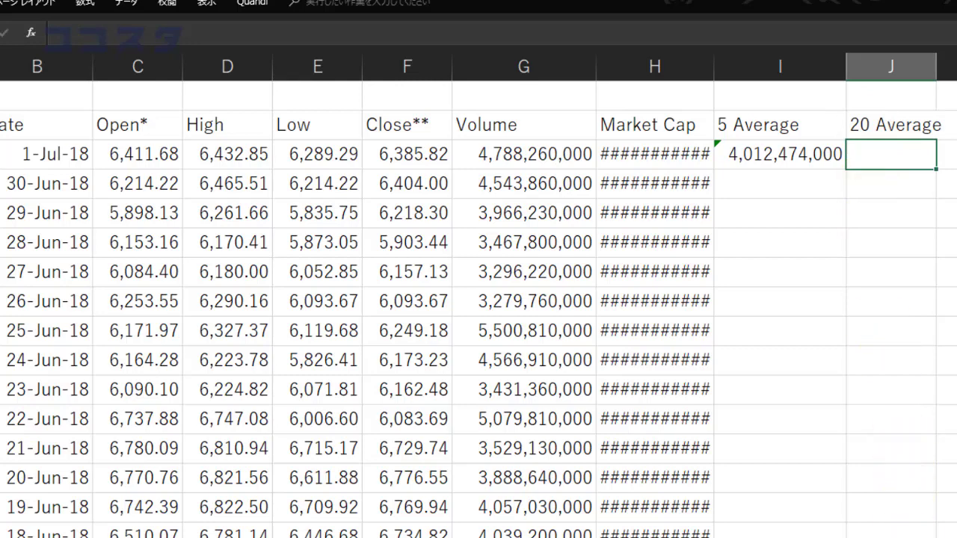
Step: Enter the formula =AVERAGE(G3:G22) in cell J3 to average twenty days of Volume
scroll(908, 474, "right", 2)
scroll(875, 373, "right", 1)
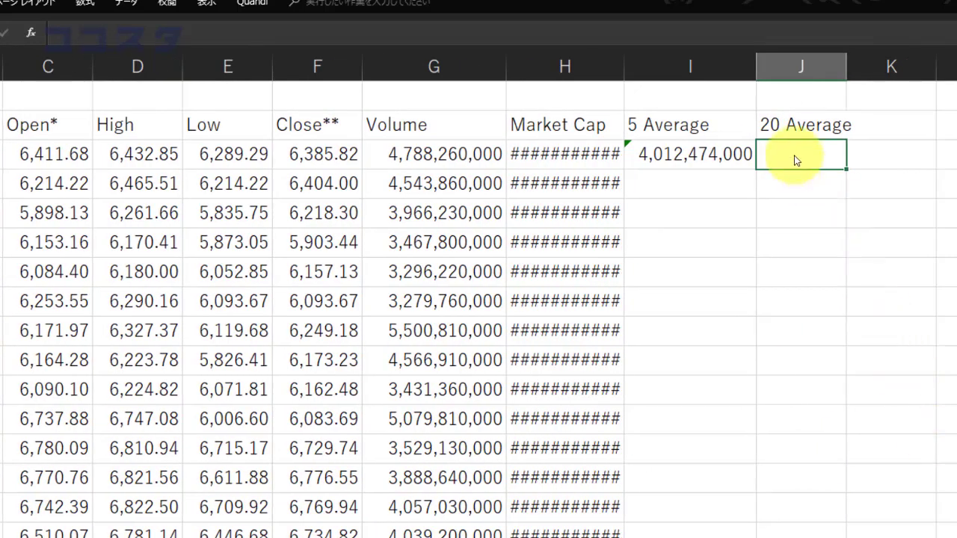
type("=avera")
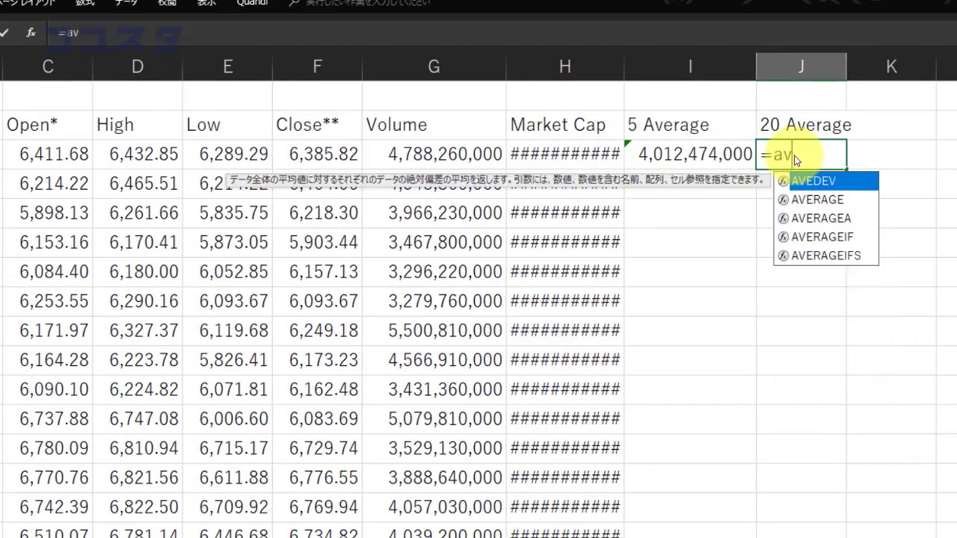
type("ge(")
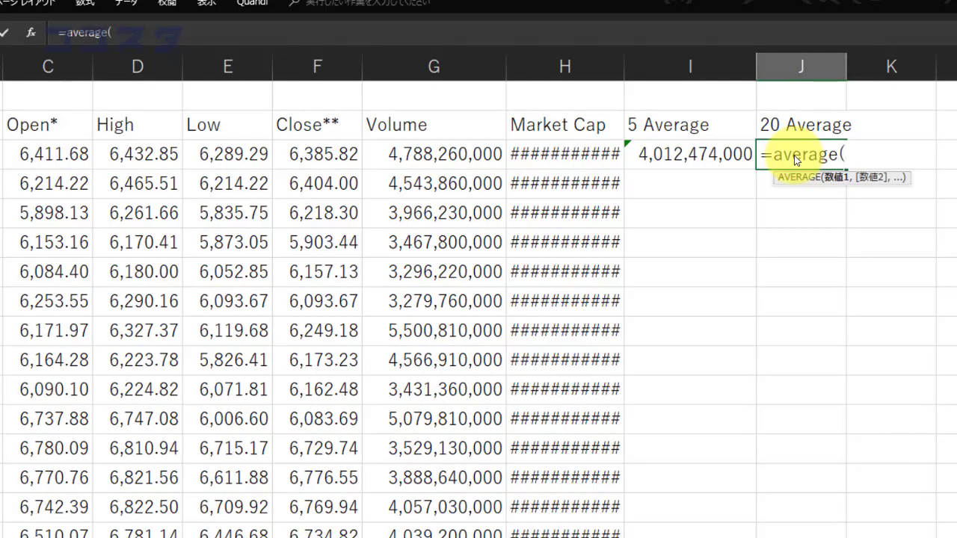
left_click_drag(410, 155, 457, 533)
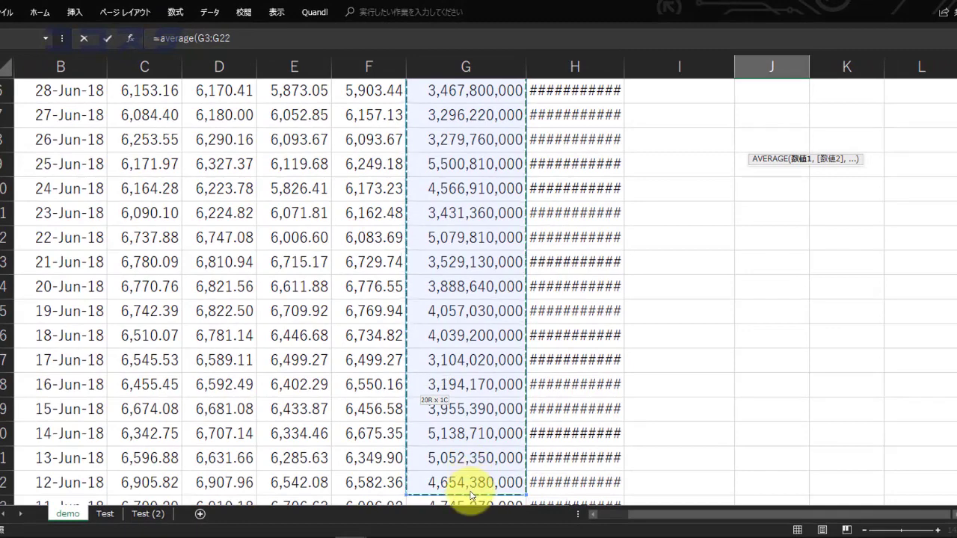
left_click_drag(471, 494, 470, 495)
key("Return")
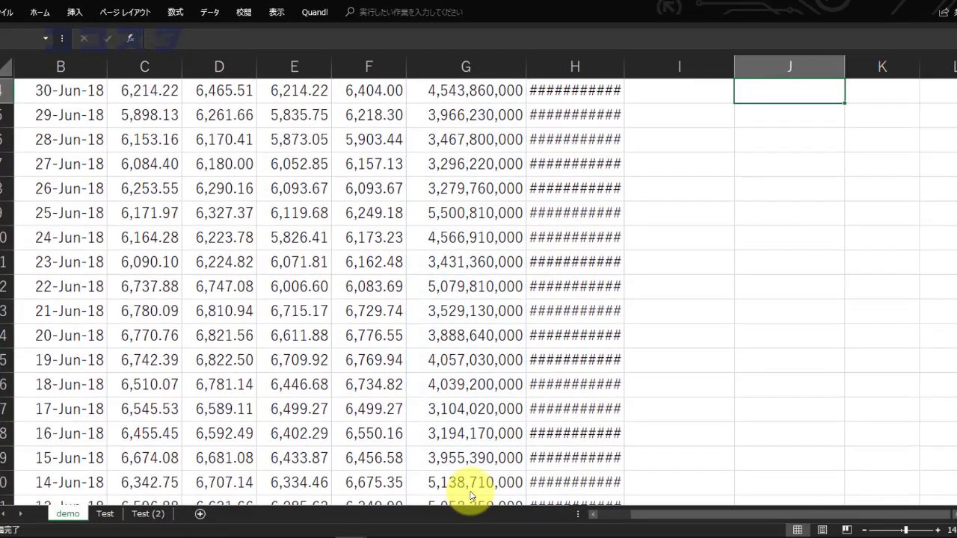
left_click(771, 139)
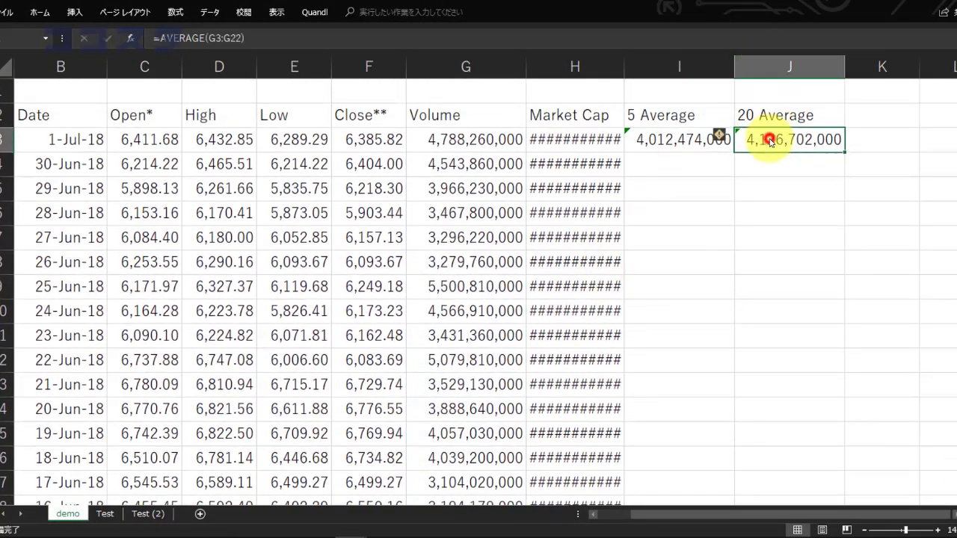
Step: Enter the header "MA Spread" in cell K2 and fit the width of column K to it
left_click(948, 514)
left_click(948, 514)
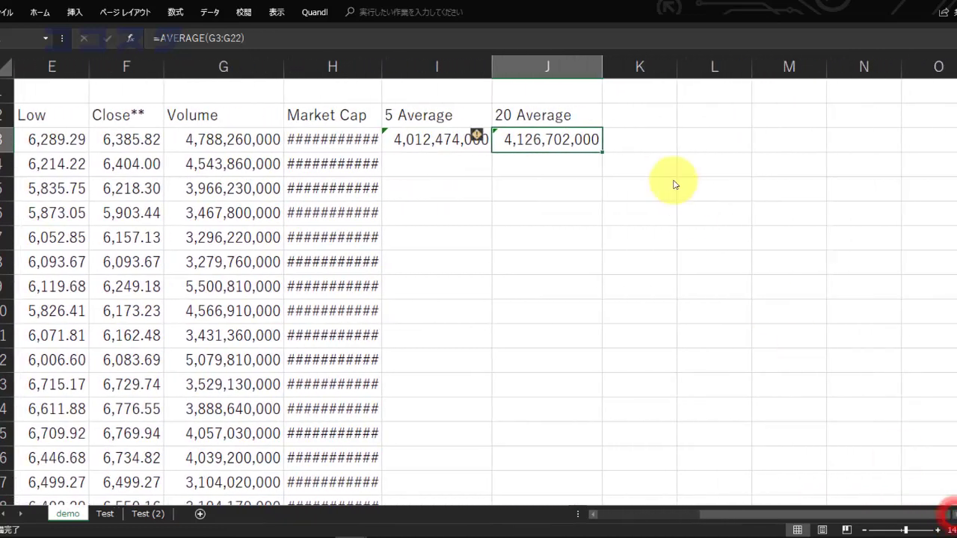
left_click(625, 122)
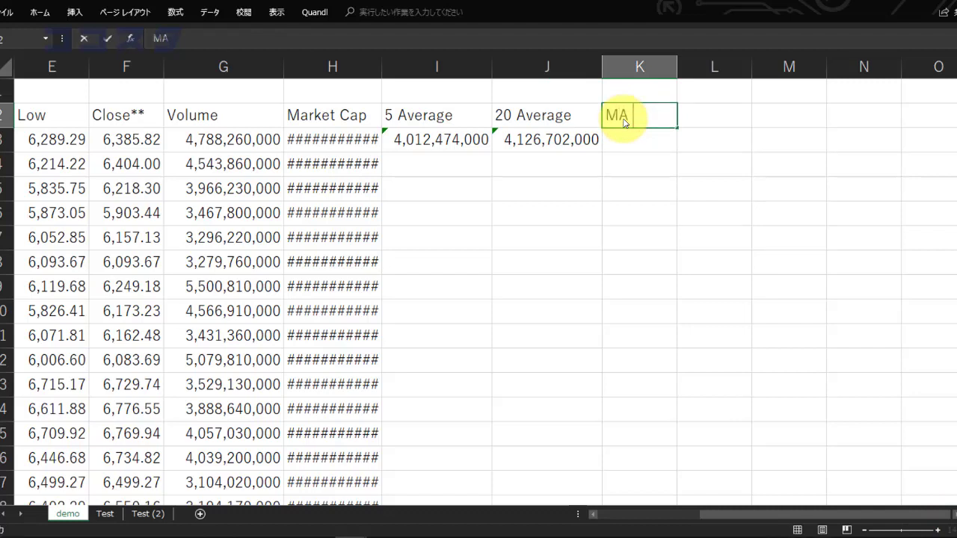
key("Return")
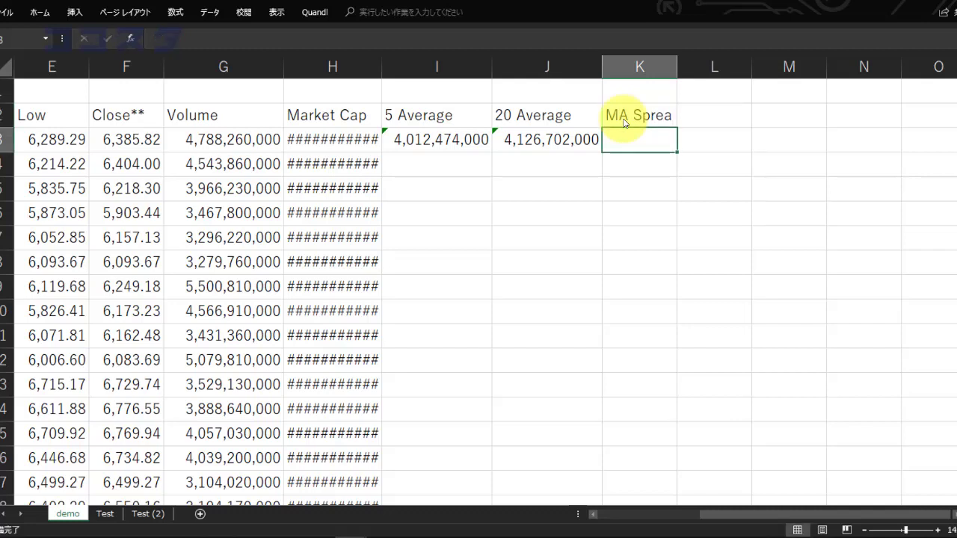
double_click(671, 116)
type("d")
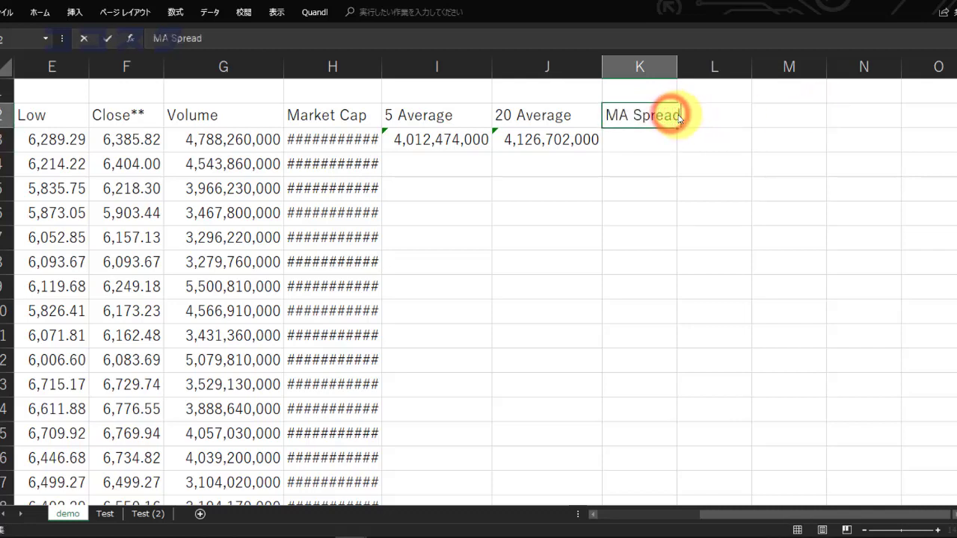
key("Return")
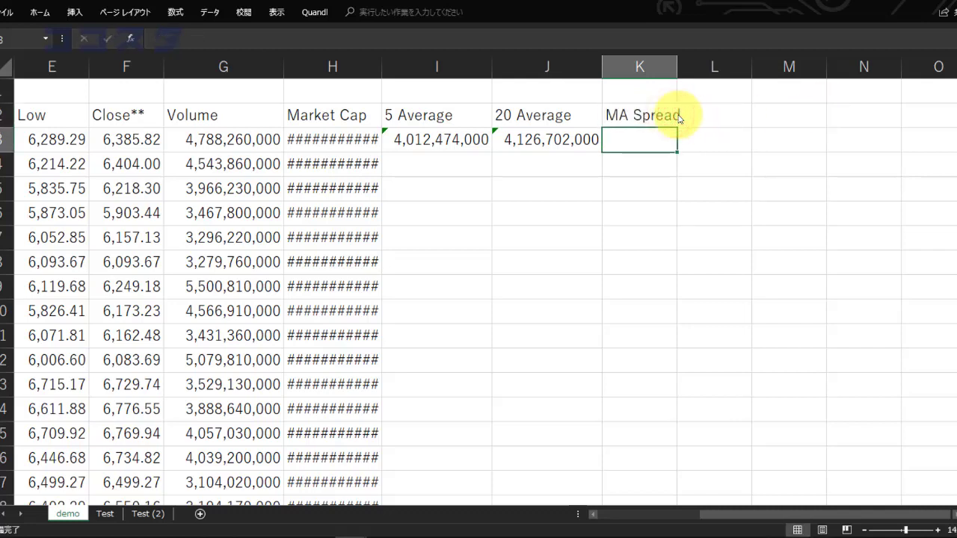
double_click(678, 69)
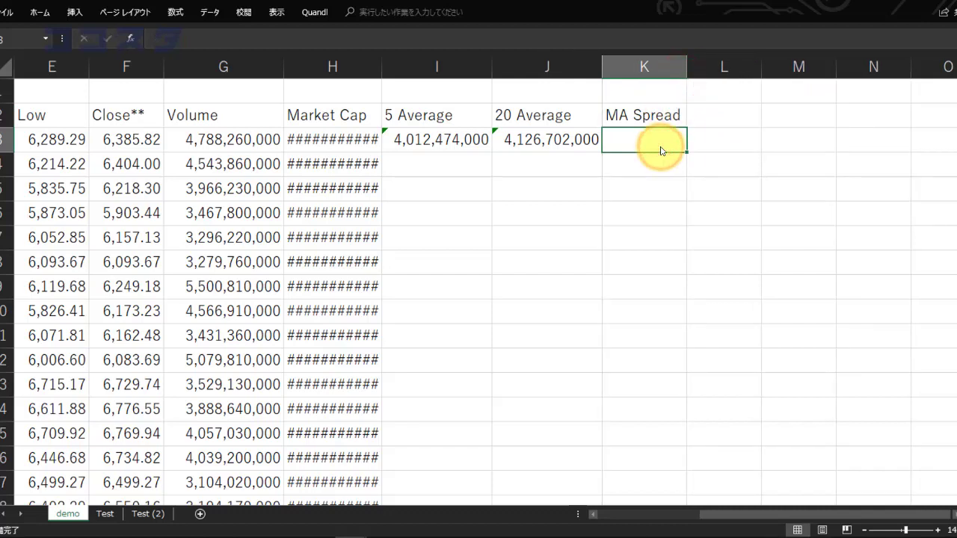
Step: Calculate the spread in cell K3 with the formula =I3-J3 and widen column K to fit the value
type("=")
left_click(427, 141)
type("-")
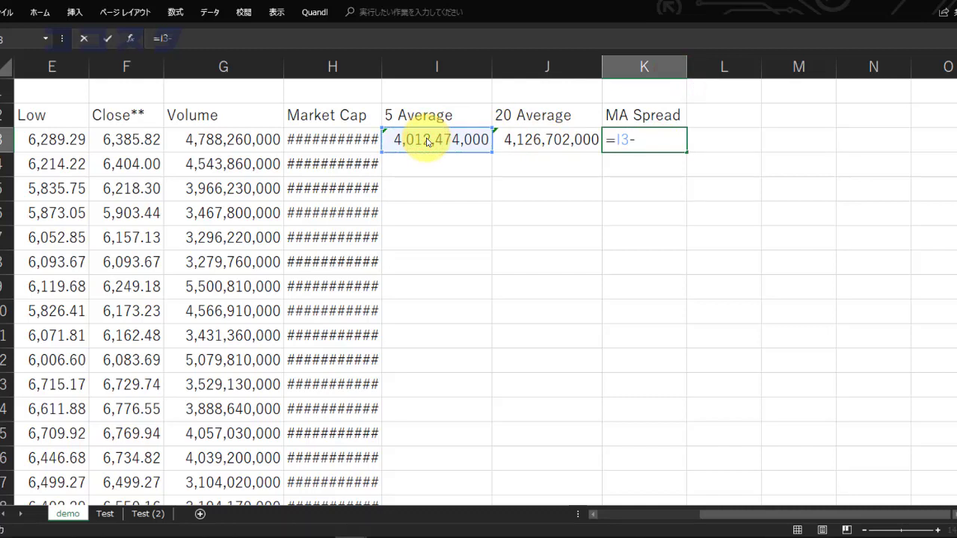
left_click(521, 139)
key("Return")
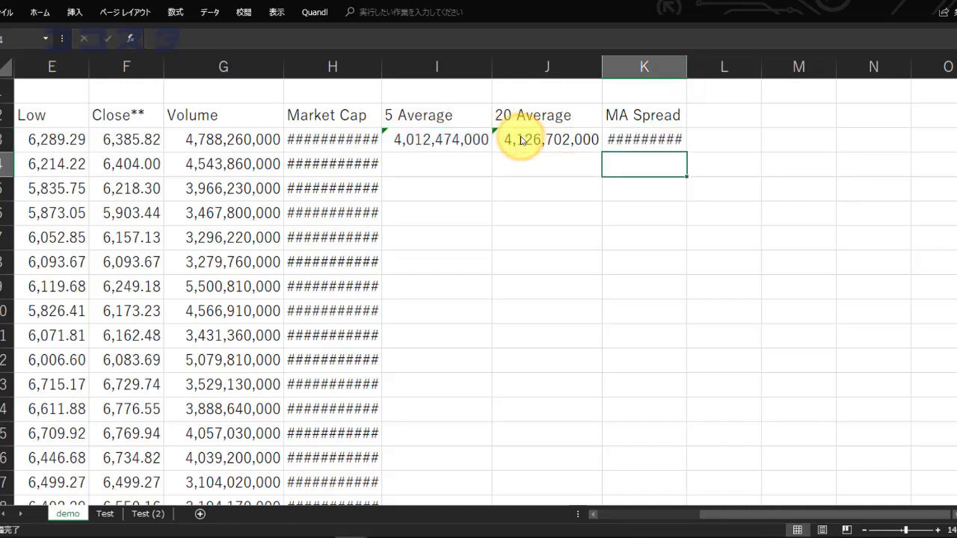
left_click_drag(688, 74, 741, 73)
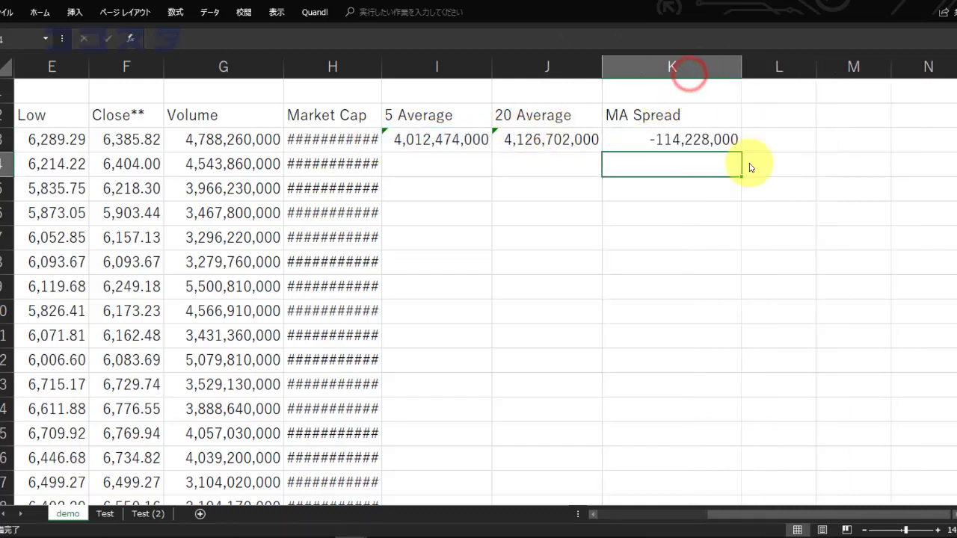
left_click(703, 140)
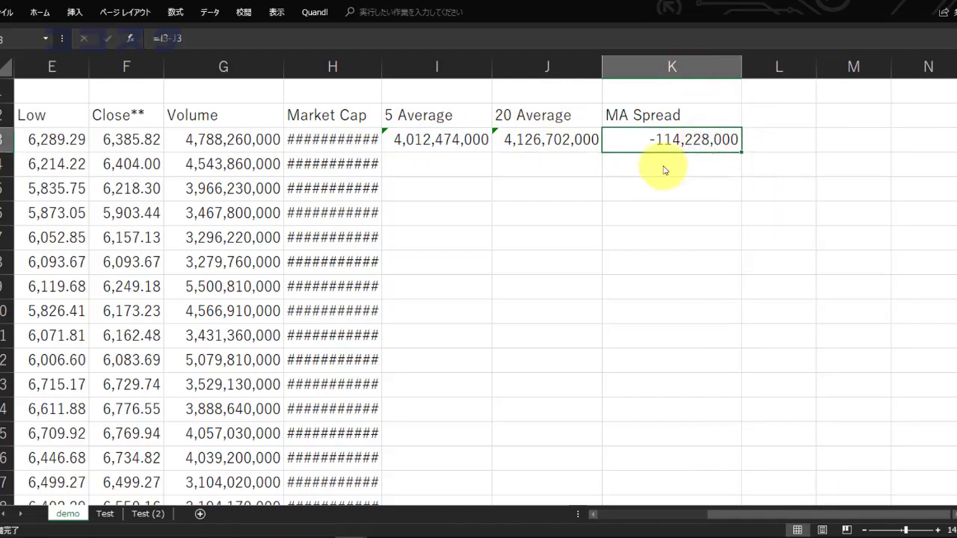
left_click_drag(738, 65, 724, 66)
Step: Fill the 5 Average, 20 Average and MA Spread formulas from I3:K3 down all data rows and review the filled columns
left_click_drag(432, 139, 640, 144)
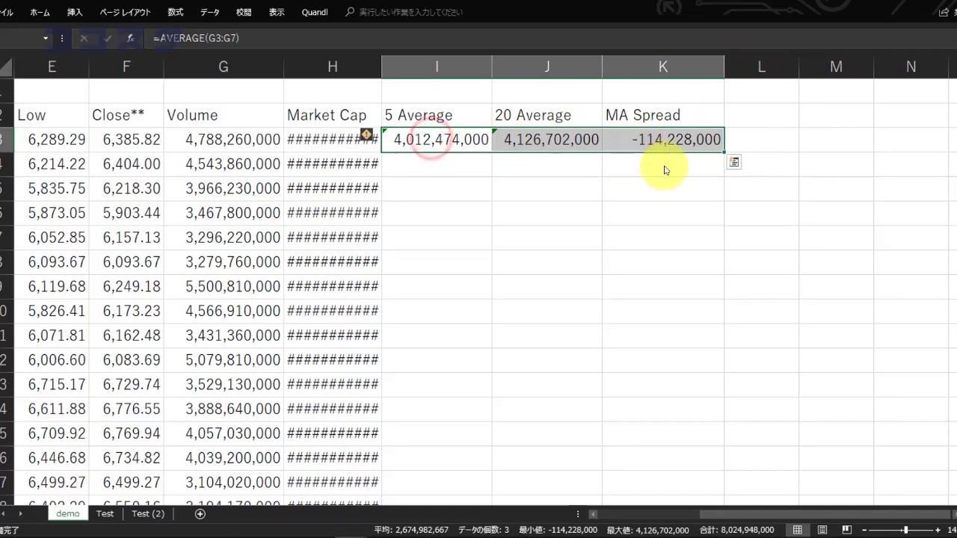
double_click(725, 155)
scroll(620, 331, "down", 2)
scroll(620, 331, "up", 2)
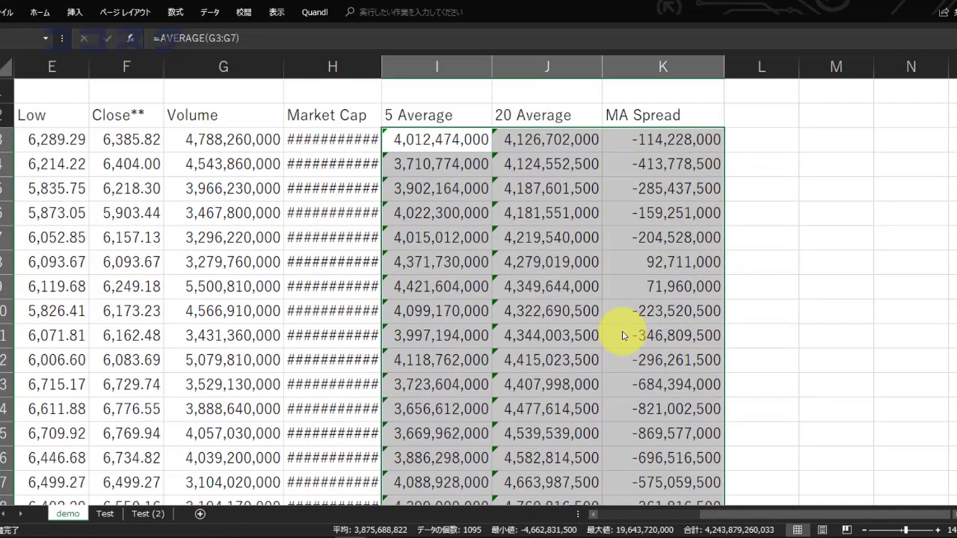
left_click(556, 238)
scroll(478, 254, "down", 20)
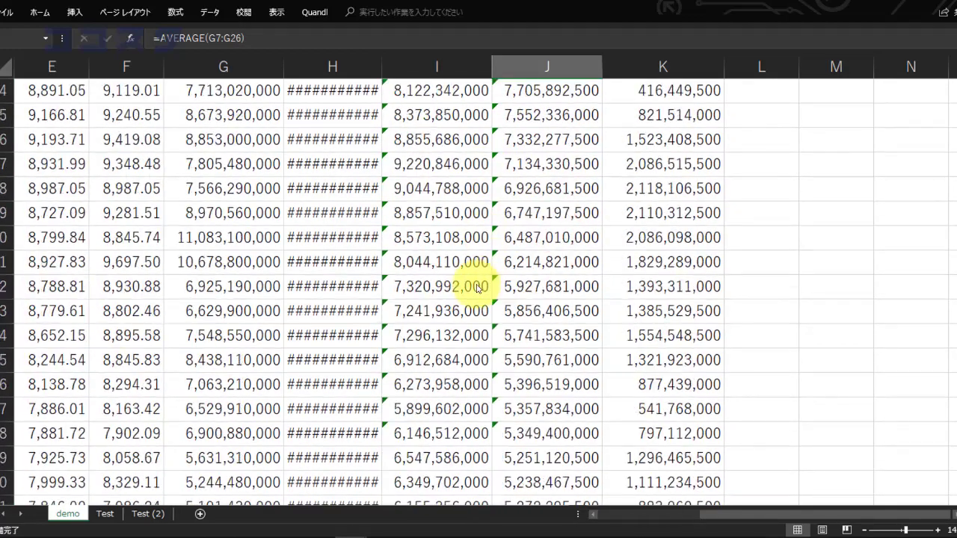
scroll(476, 289, "up", 20)
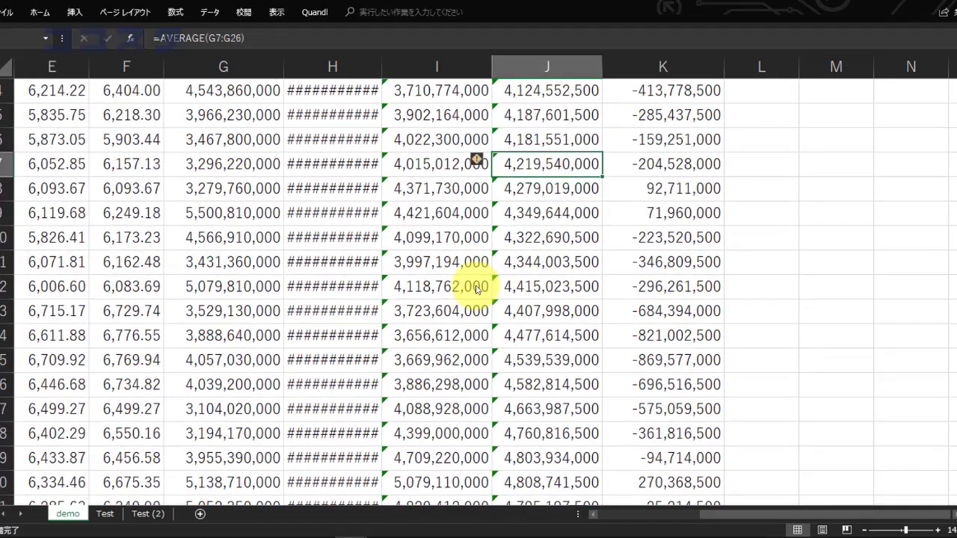
scroll(476, 290, "up", 1)
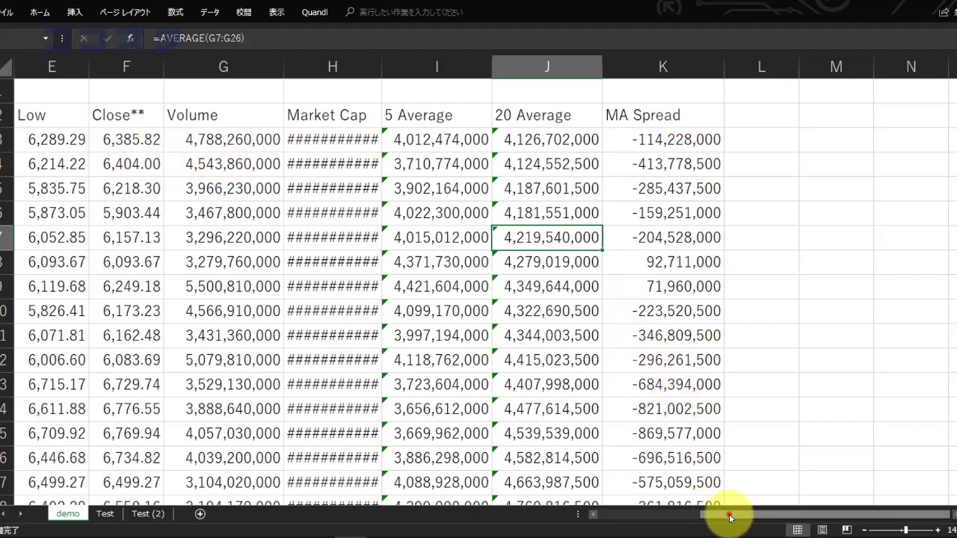
Step: Insert a clustered column and line combo chart from the Date, Close** and MA Spread columns, covering the headers through 15-Jun-18
scroll(724, 509, "down", 1, "ctrl")
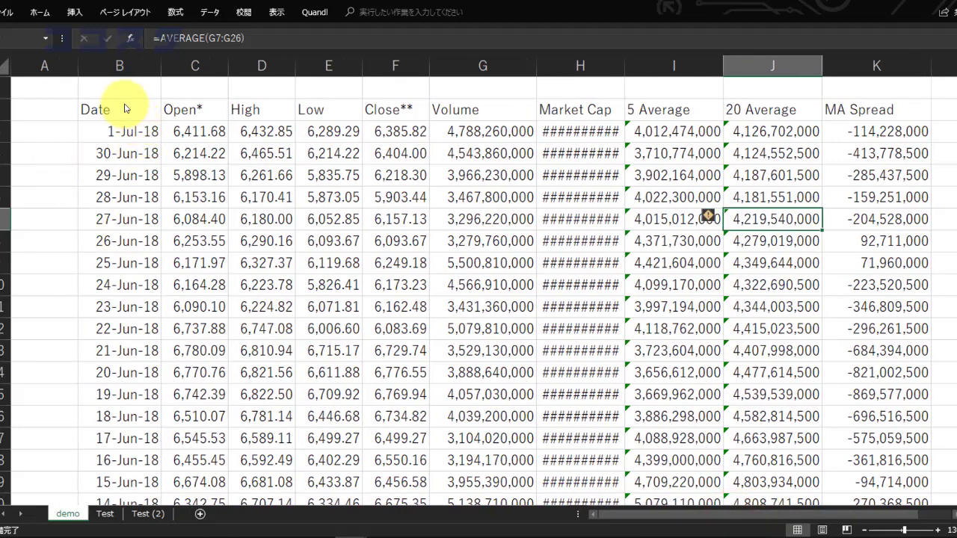
left_click_drag(126, 109, 127, 486)
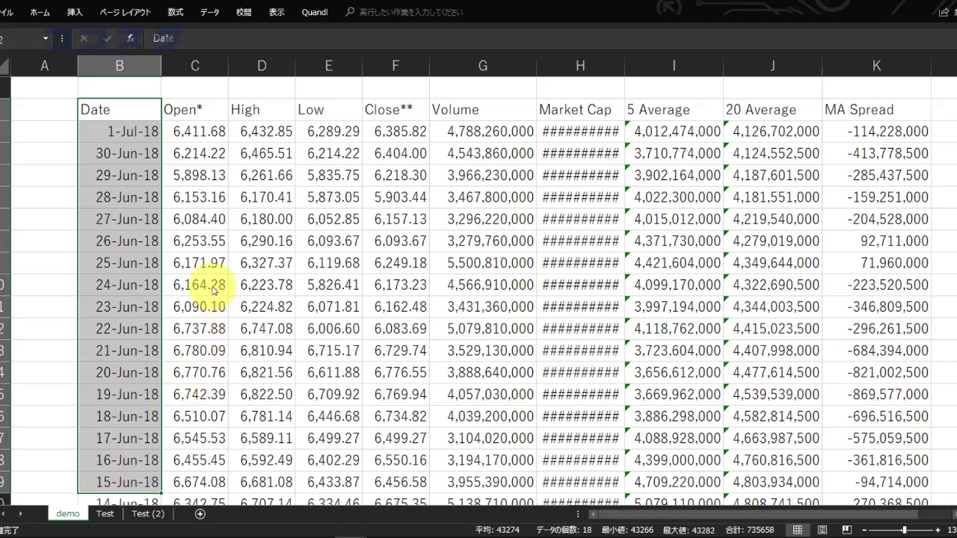
mouse_move(151, 488)
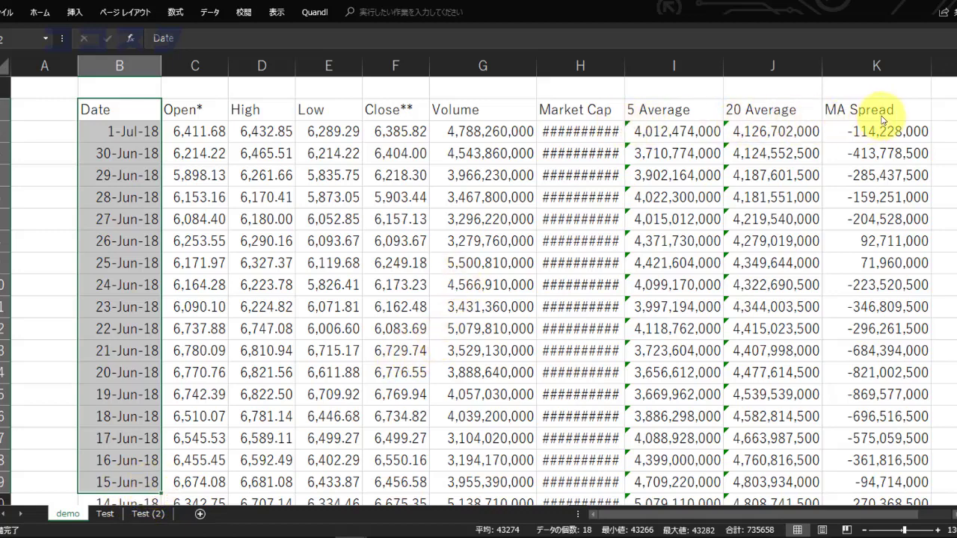
left_click_drag(870, 110, 884, 482)
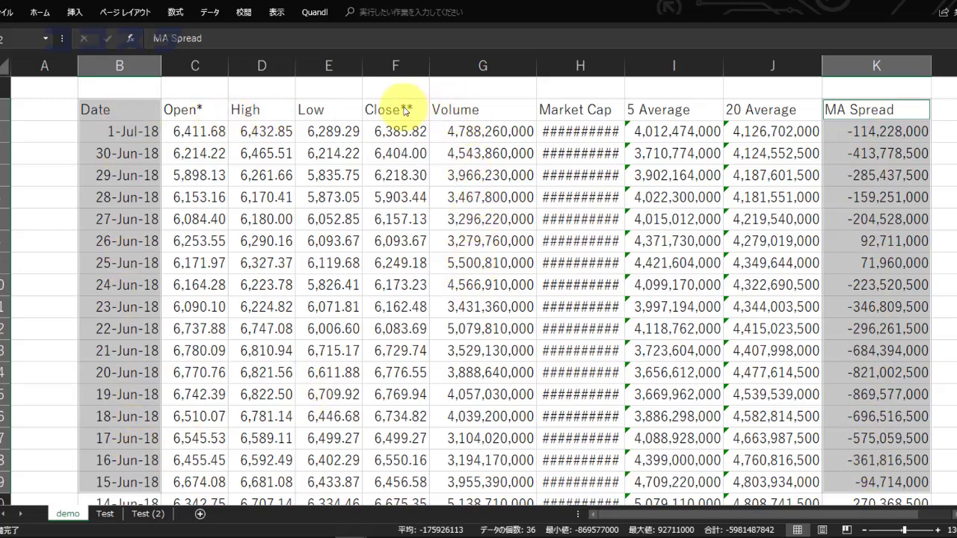
left_click_drag(400, 111, 402, 482)
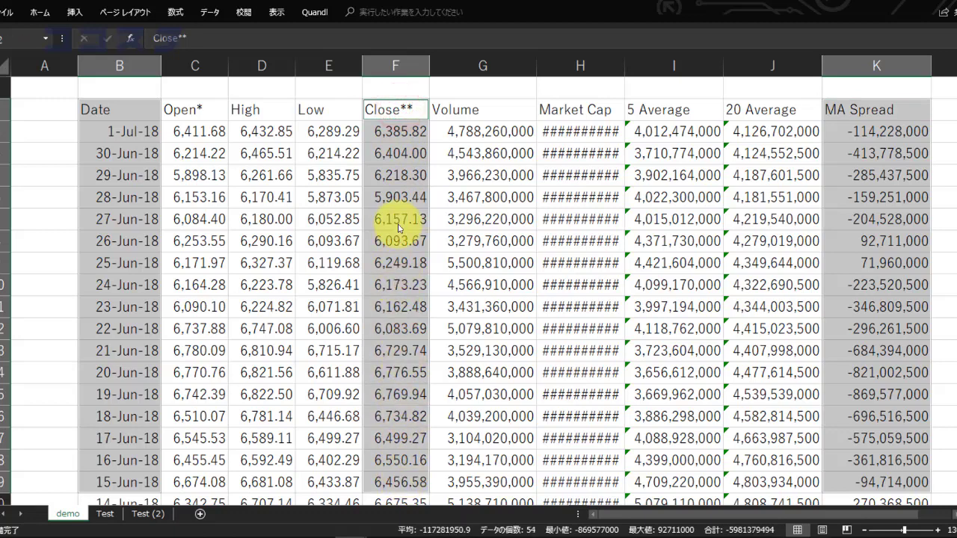
left_click(82, 21)
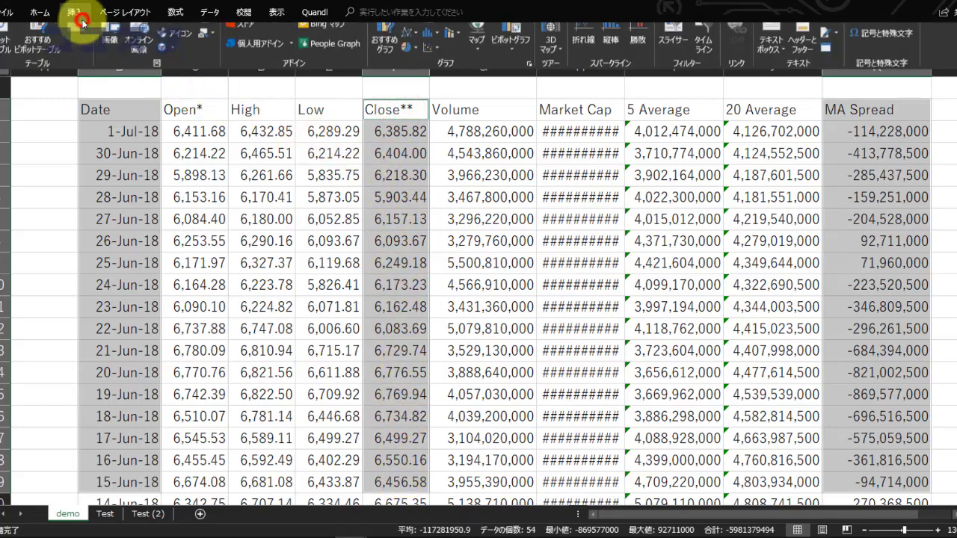
left_click(462, 49)
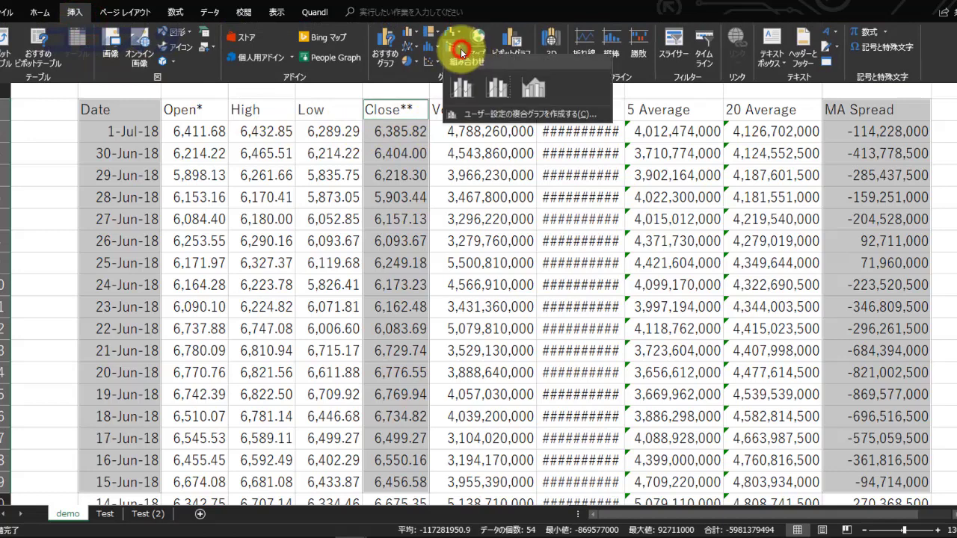
left_click(460, 87)
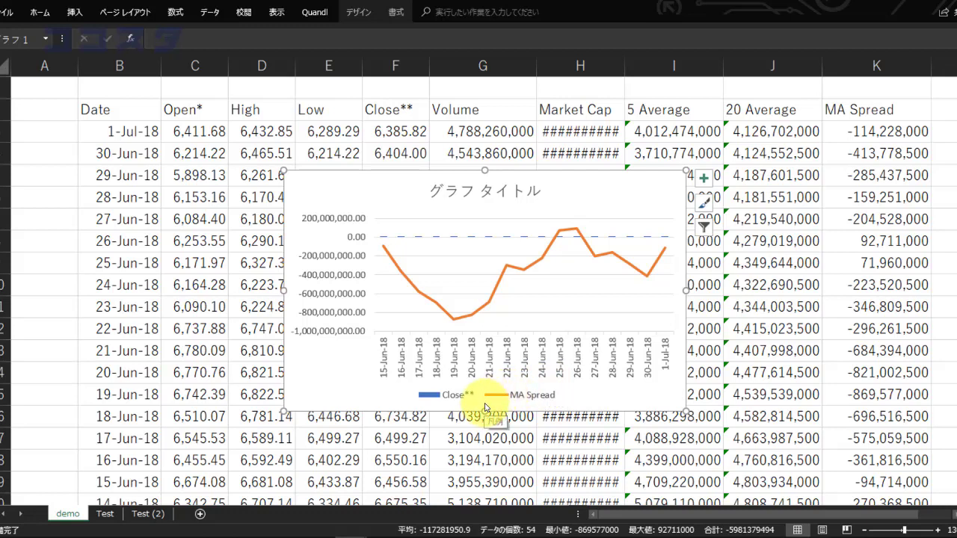
Step: Move the chart up and to the left so it starts beside the Date column
left_click_drag(432, 387, 442, 419)
mouse_move(537, 385)
left_mouse_down()
mouse_move(515, 404)
mouse_move(531, 408)
left_mouse_up()
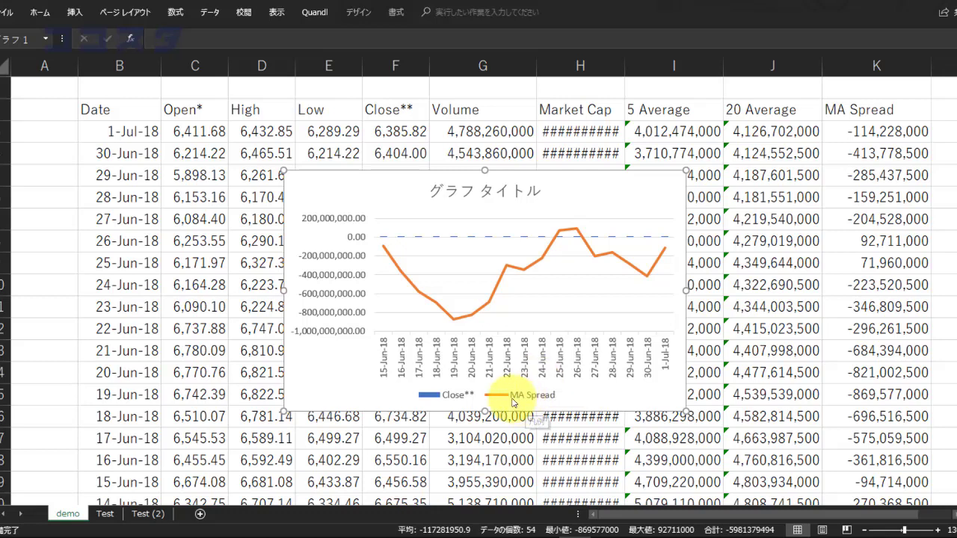
right_click(506, 400)
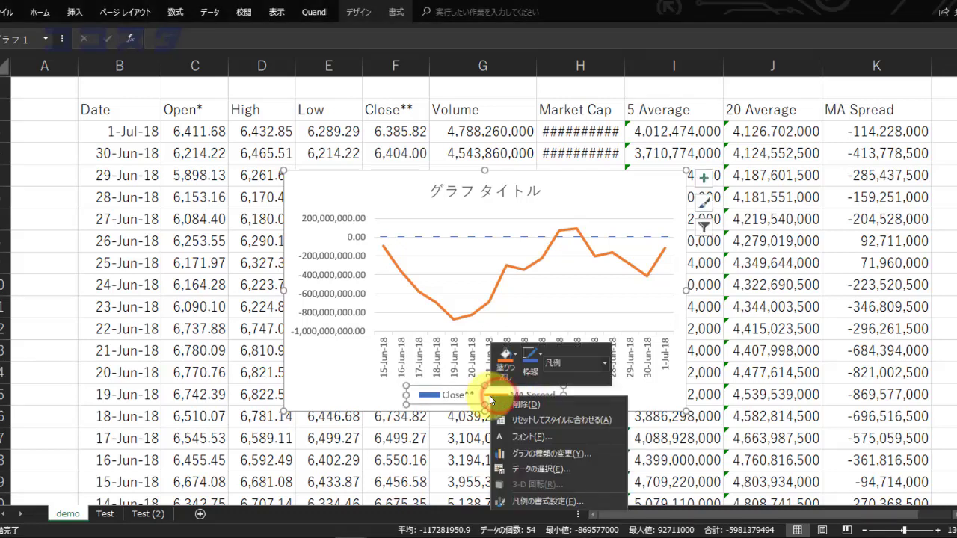
left_click_drag(395, 187, 307, 166)
Step: Change the chart type so the Close** series is a line plotted on the secondary axis
left_click(334, 313)
right_click(335, 316)
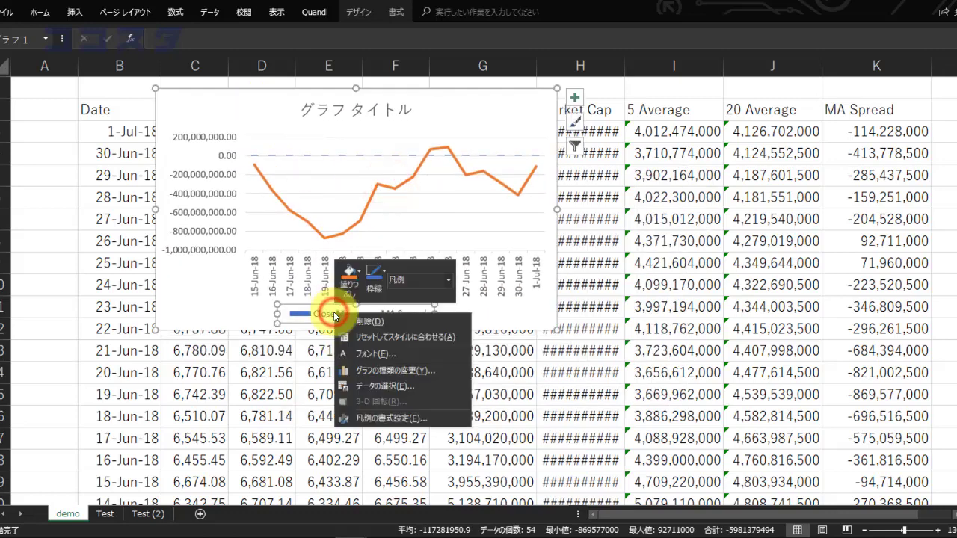
left_click(388, 371)
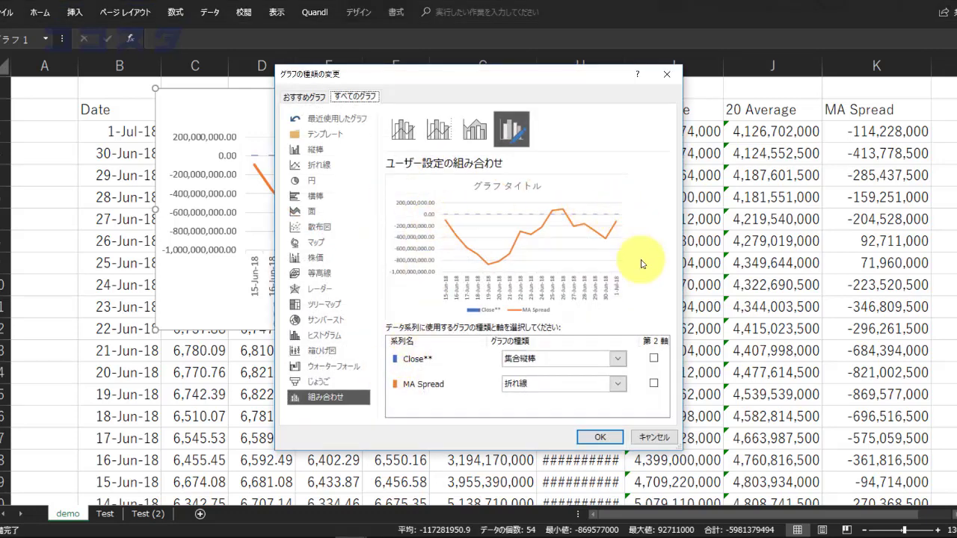
left_click(654, 360)
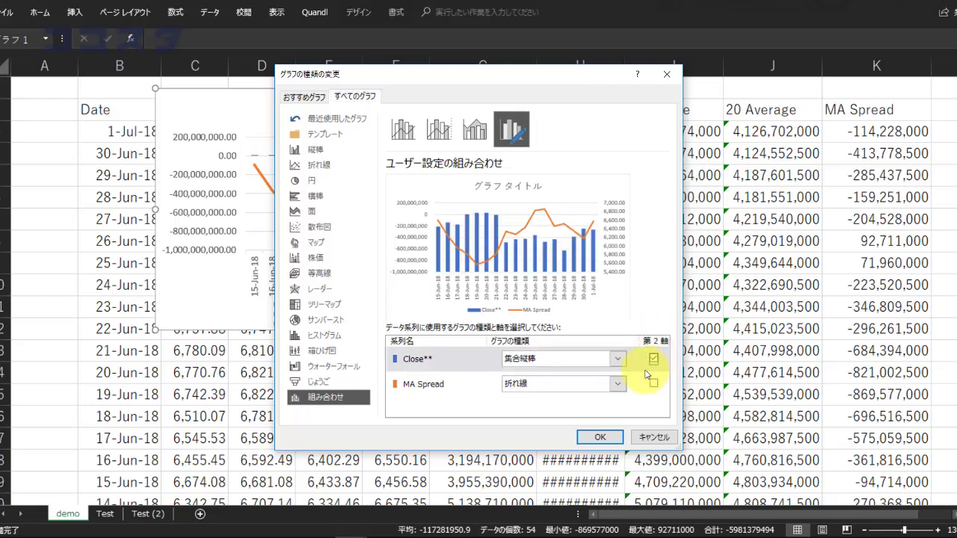
left_click(560, 357)
left_click(525, 252)
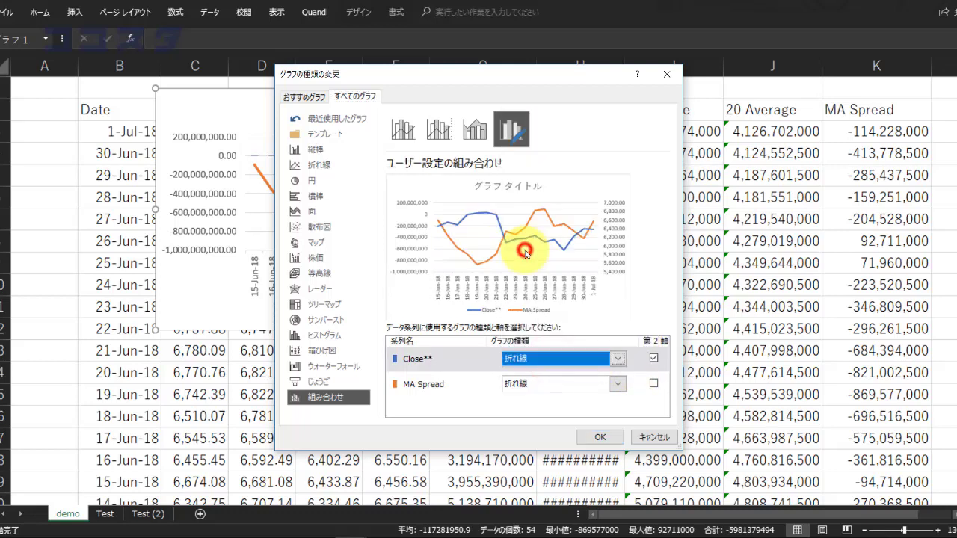
Step: Plot the MA Spread series as clustered columns and apply the dark gray chart style
left_click(542, 384)
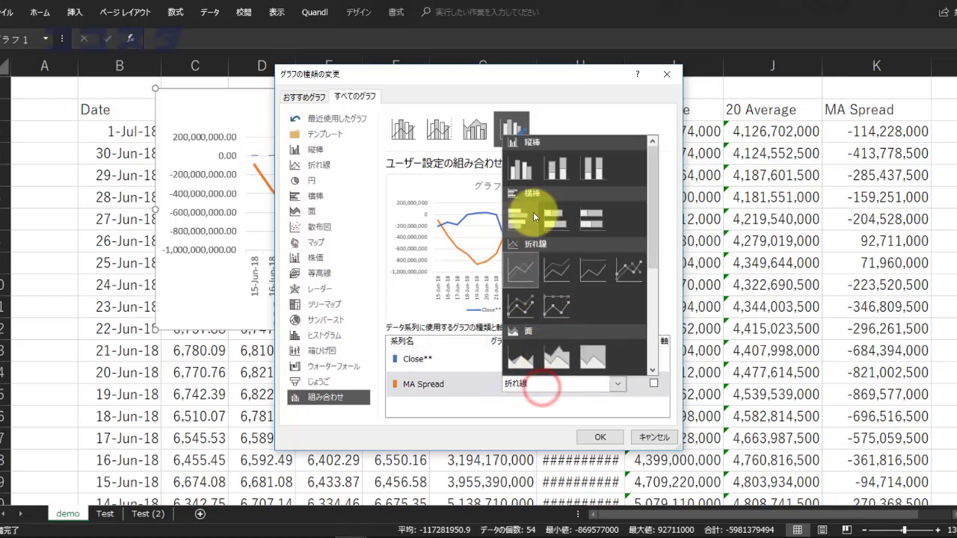
left_click(530, 174)
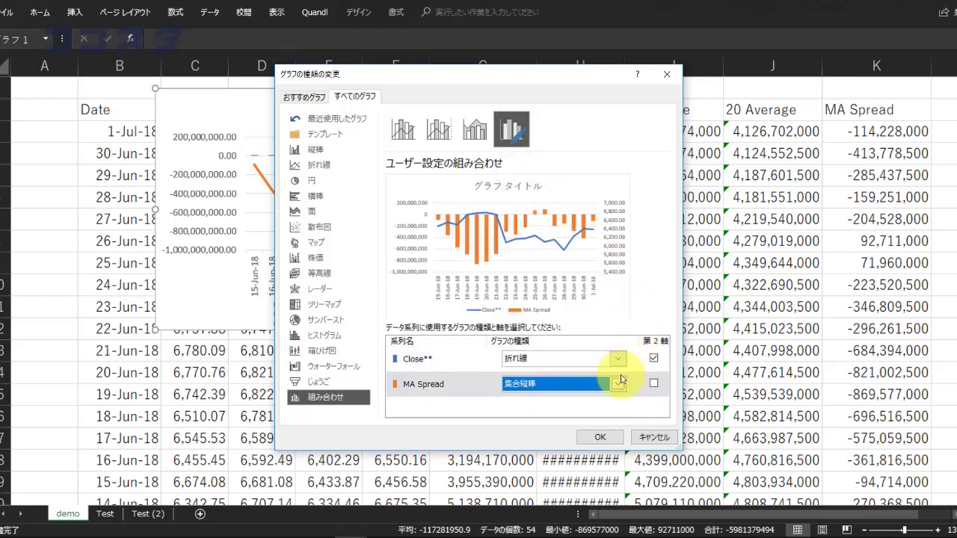
left_click(600, 437)
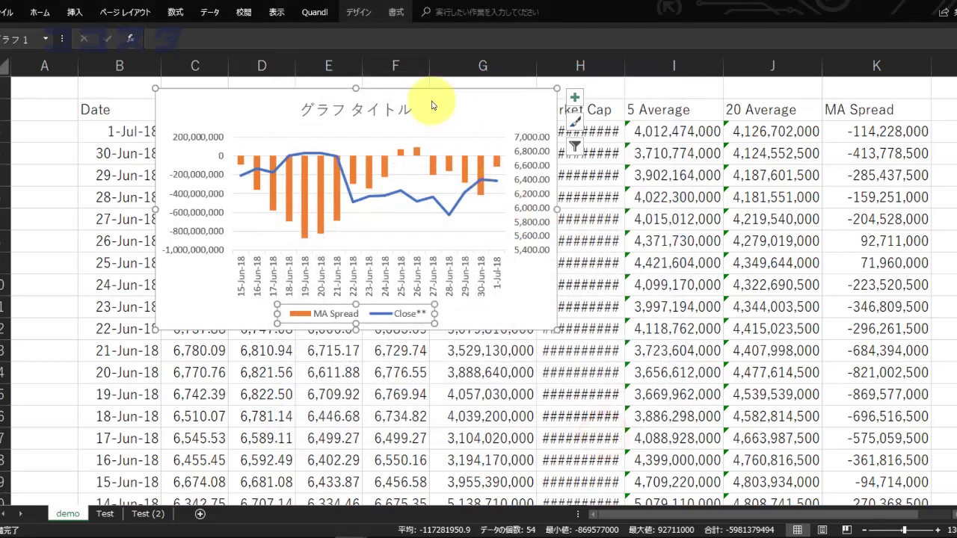
left_click(359, 12)
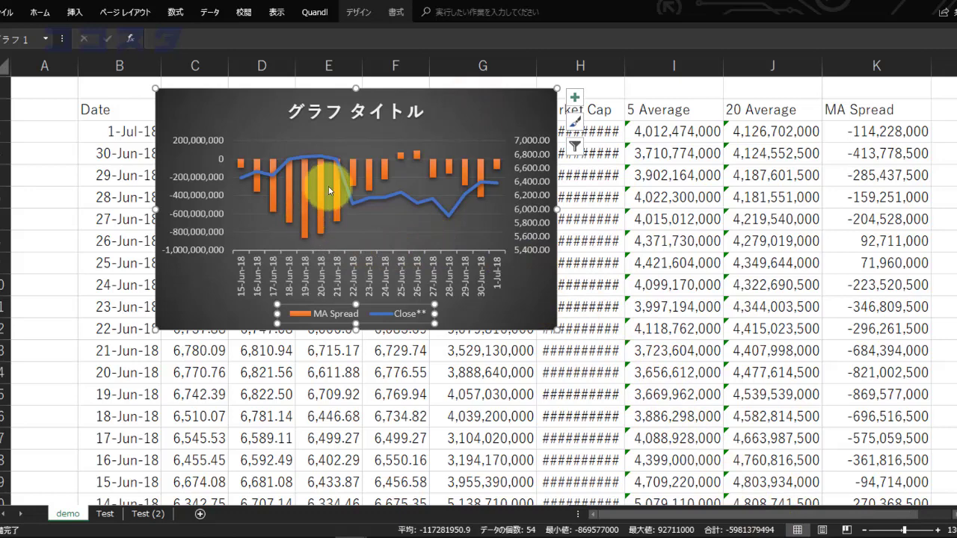
Step: Extend the MA Spread series to row 119, using dates $B$3:$B$119 and values $K$3:$K$119
left_click(484, 173)
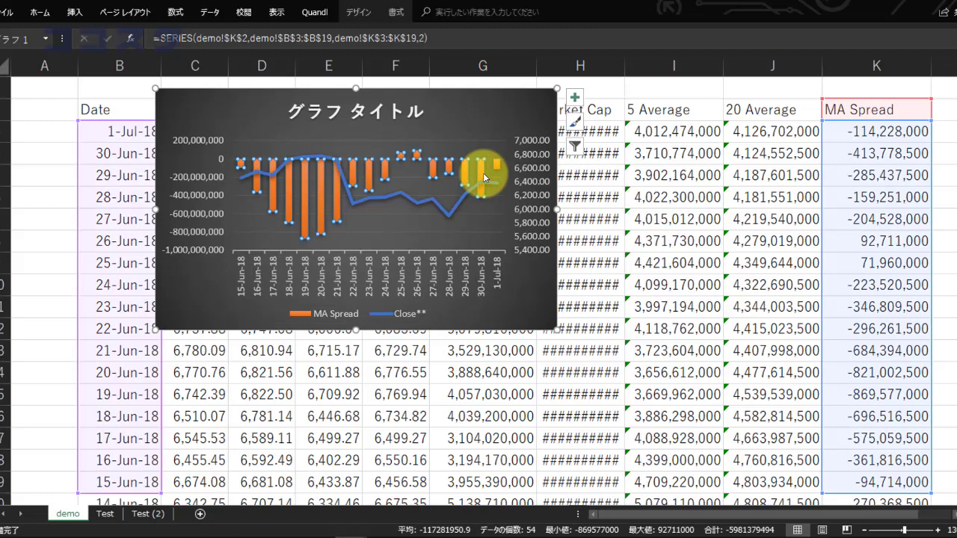
left_click(408, 37)
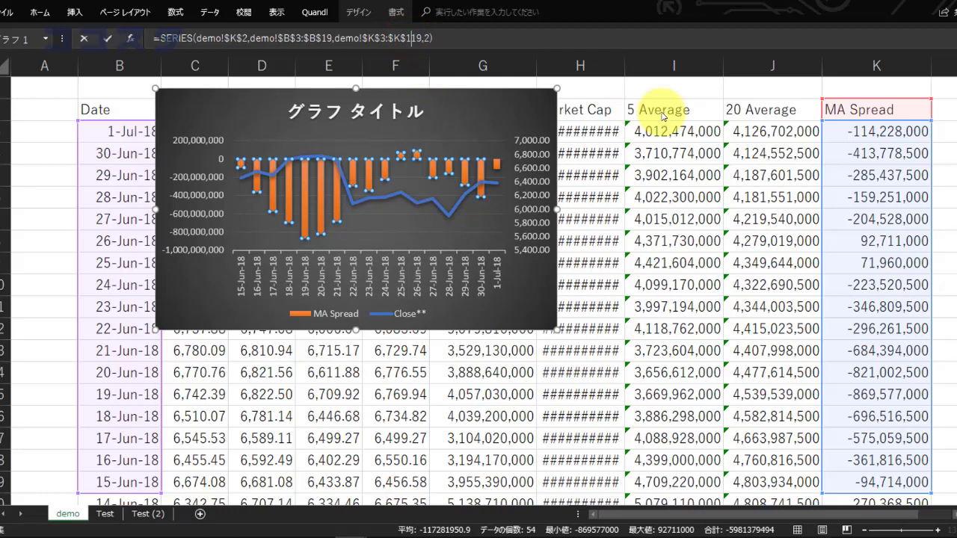
left_click(321, 38)
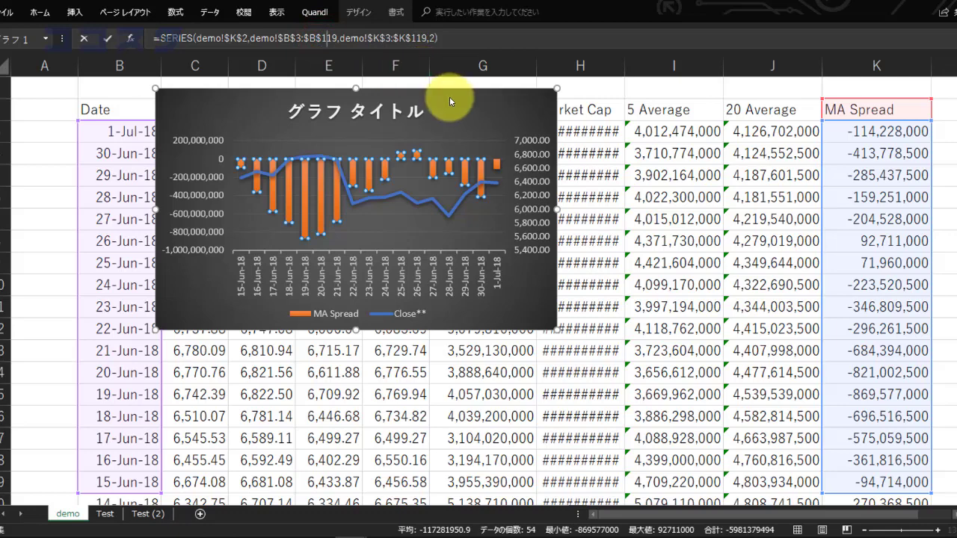
Step: Extend the Close** series to $B$3:$B$119 and $F$3:$F$119, and enlarge the chart to reach the edge of column K
left_click(405, 197)
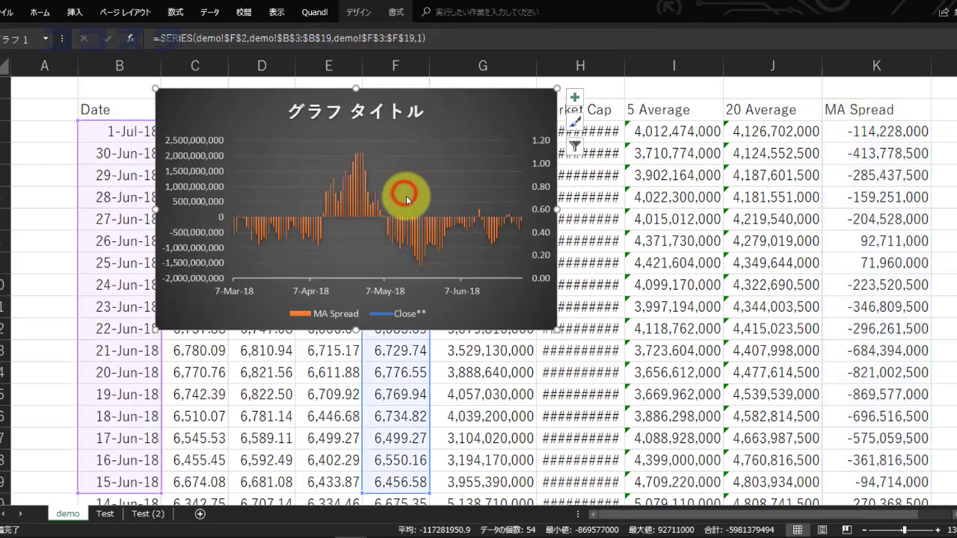
left_click(405, 40)
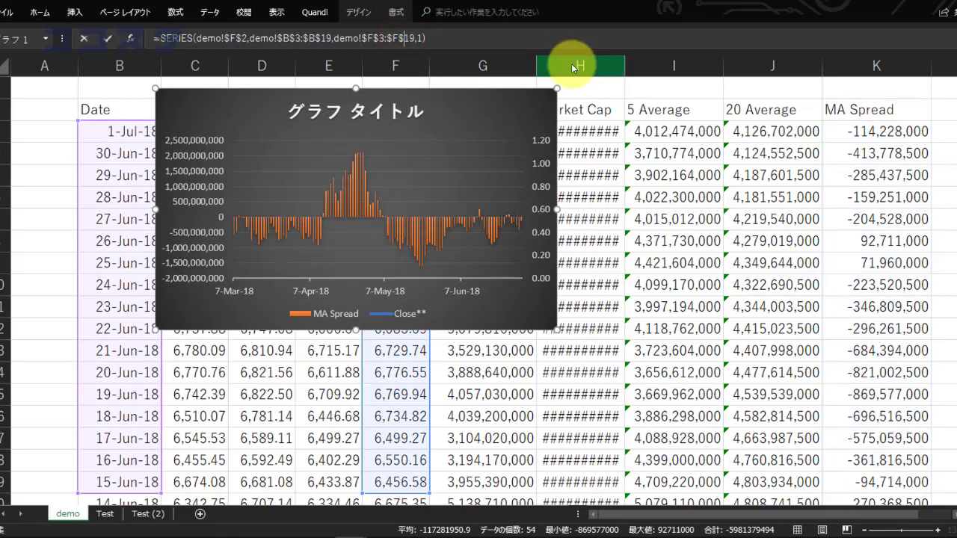
type("1")
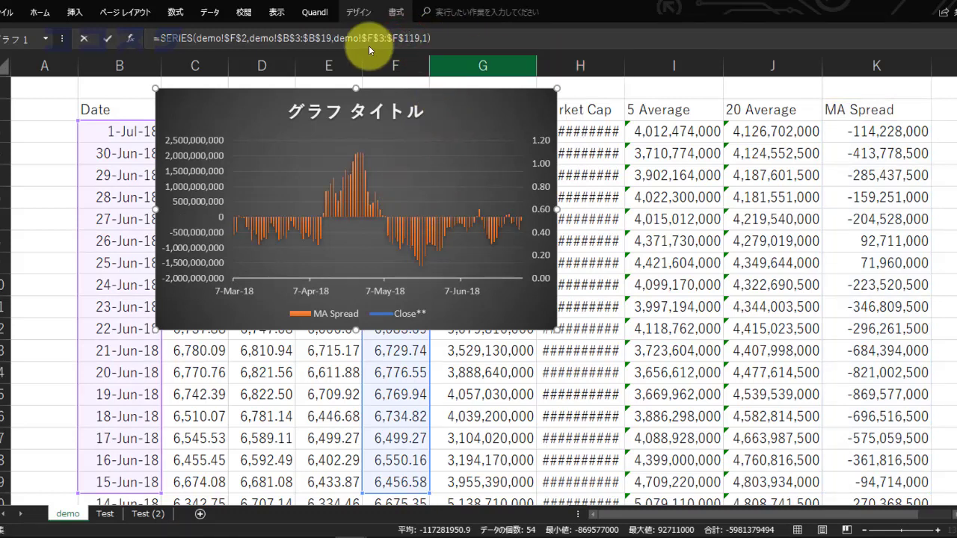
type("1")
key("Return")
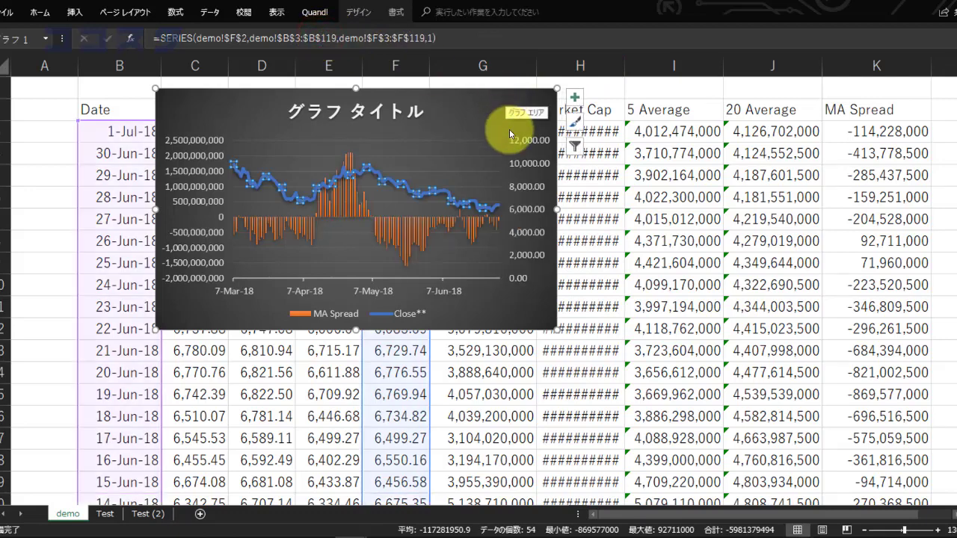
left_click_drag(555, 333, 826, 413)
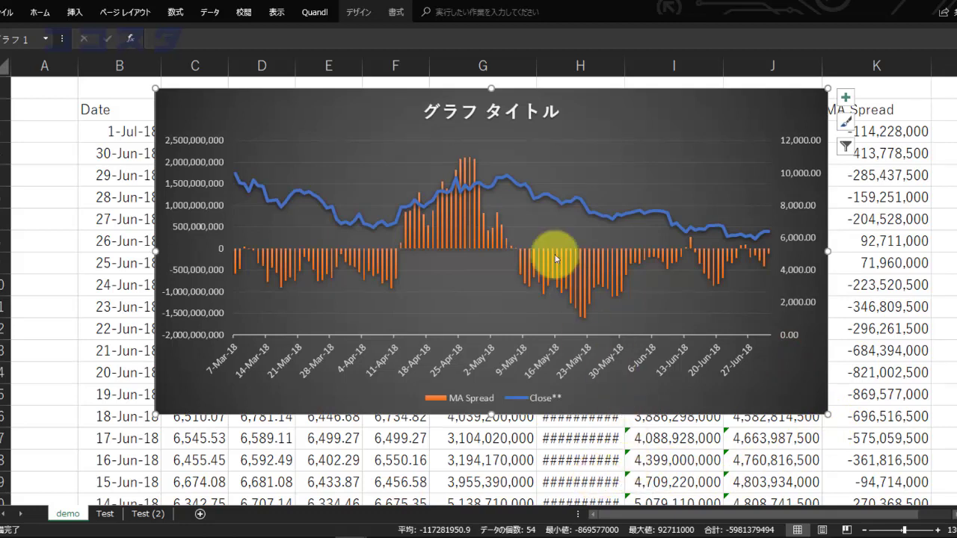
Step: Retitle the chart "Volume MA Spread" with "COCOSTA" on a second line, and shift the title slightly down and right
double_click(484, 120)
triple_click(485, 118)
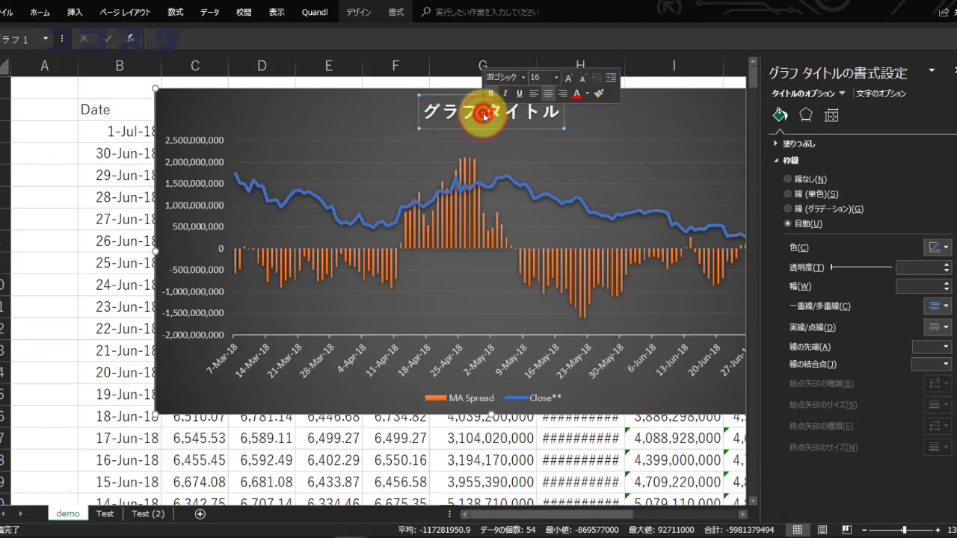
type("Volume MA Spread")
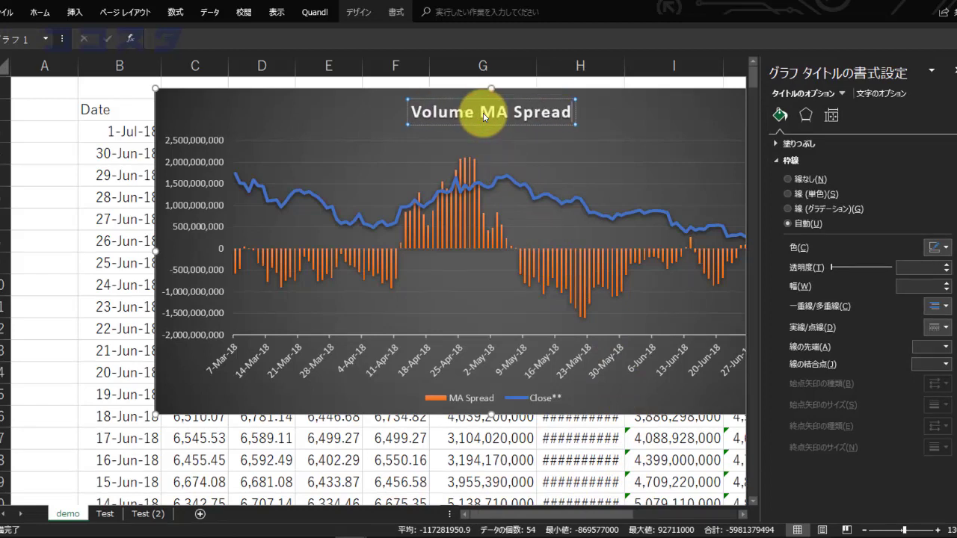
key("Return")
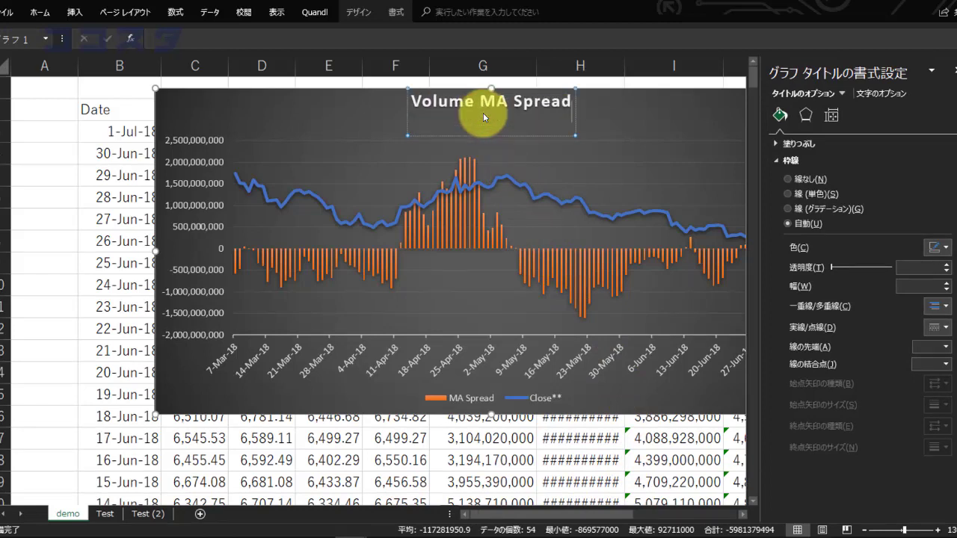
type("COCOT")
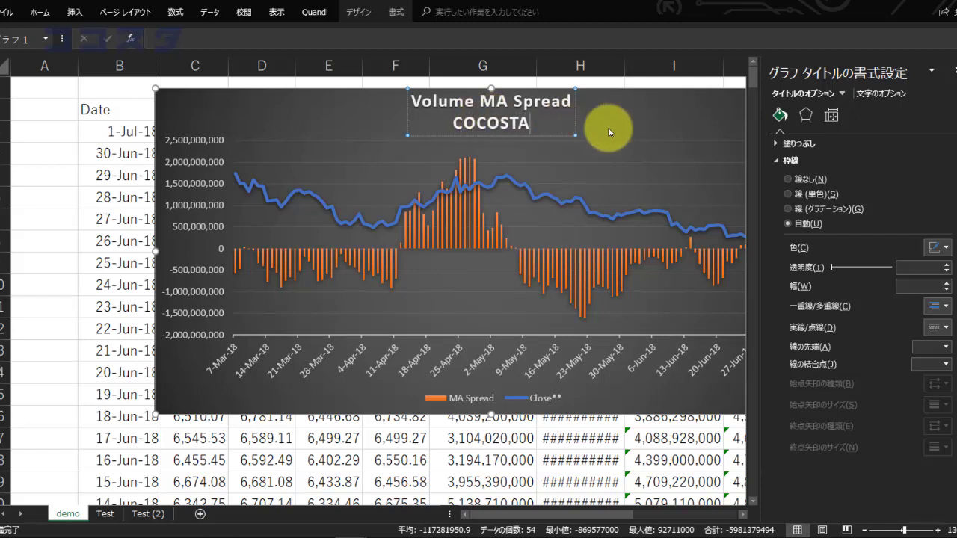
left_click(635, 127)
left_click(523, 108)
left_click_drag(574, 112, 583, 117)
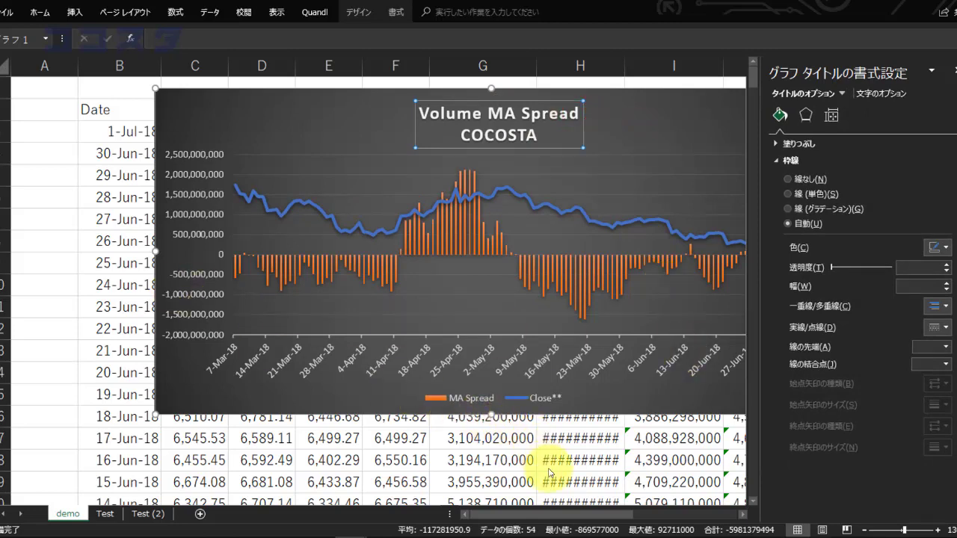
Step: Set the minimum of the chart's secondary price axis to 5000
left_click_drag(579, 515, 622, 514)
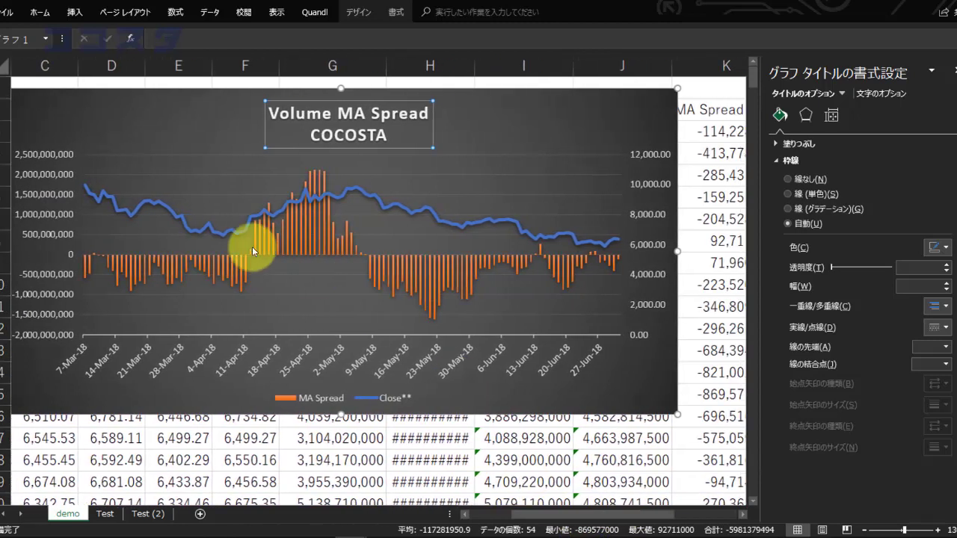
left_click(648, 251)
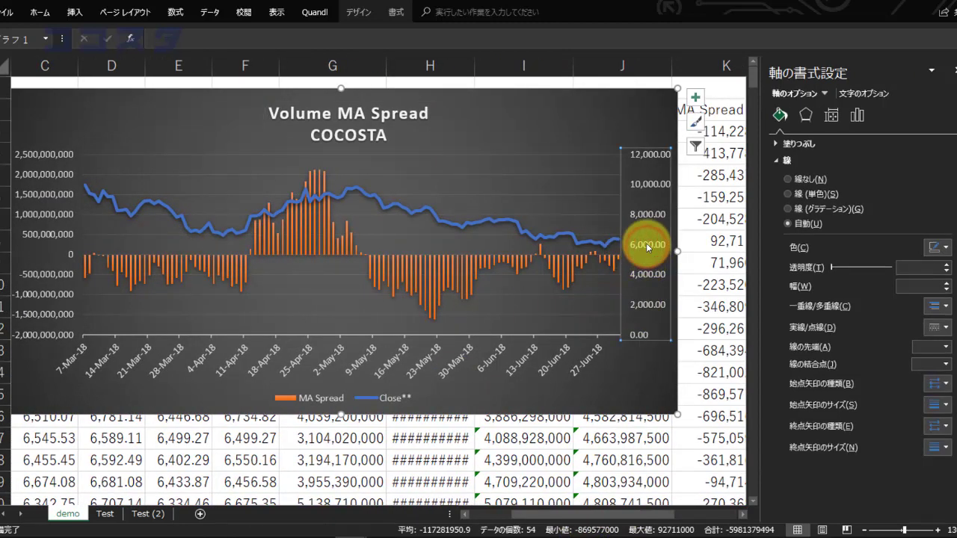
right_click(647, 251)
left_click(701, 381)
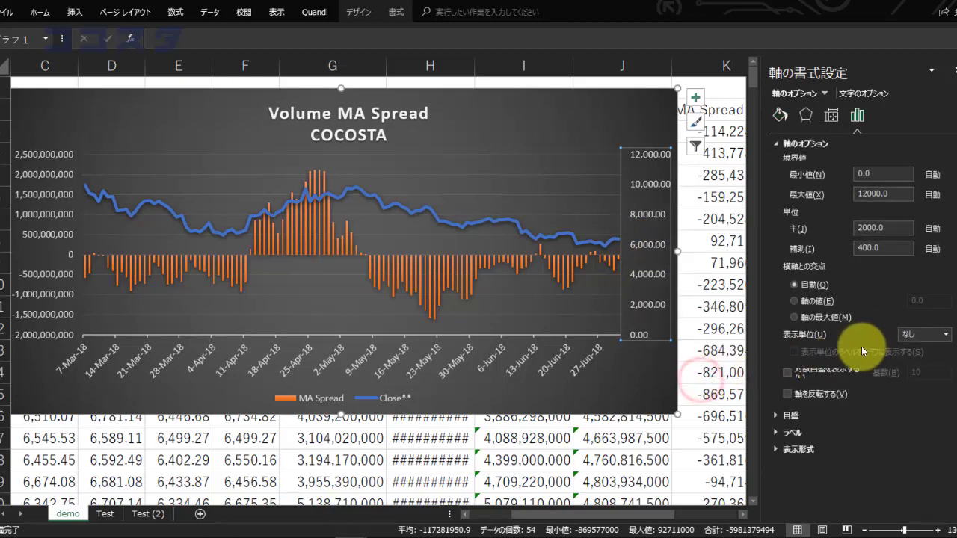
type("5000")
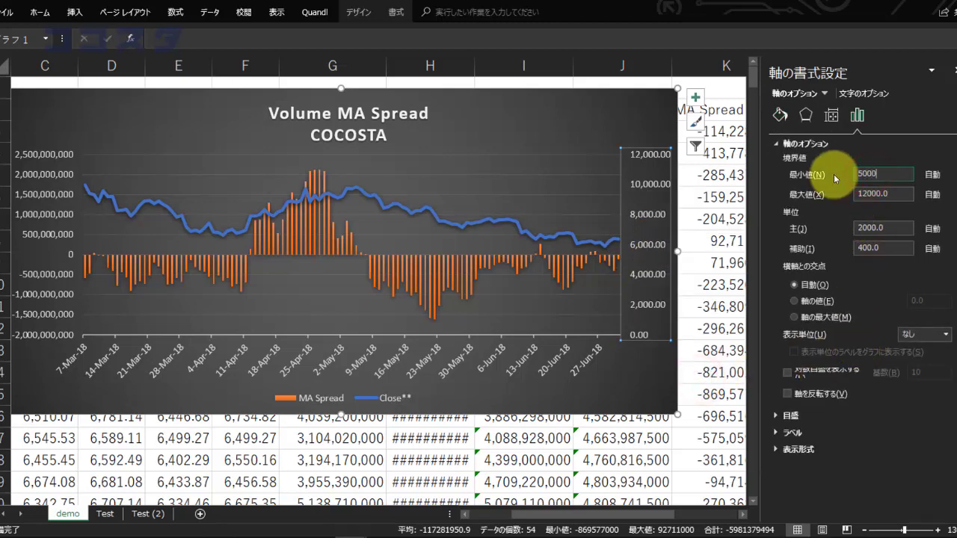
key("Return")
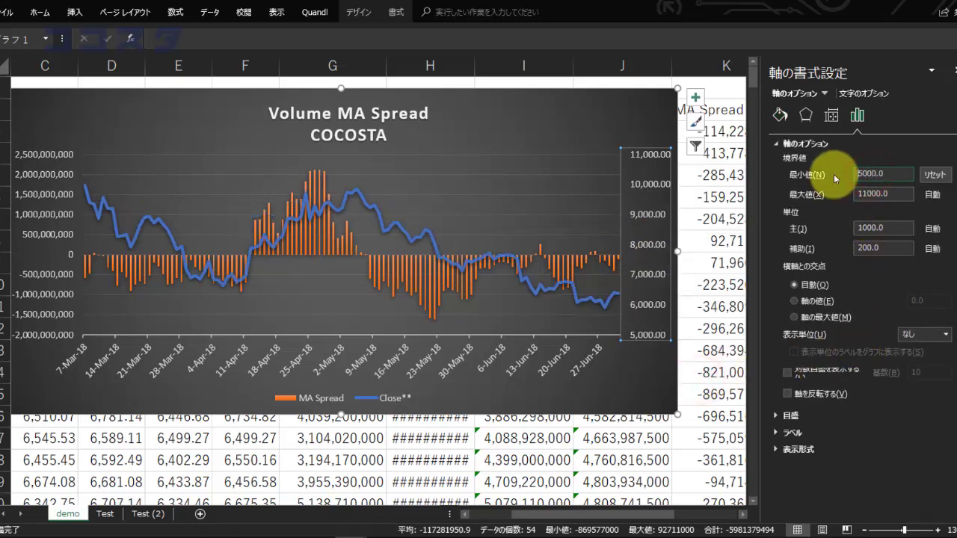
left_click(654, 410)
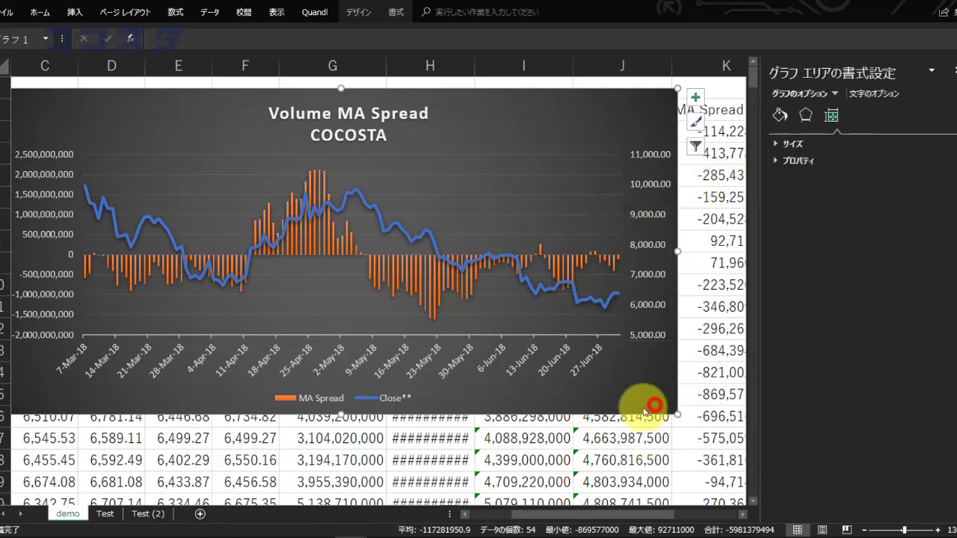
left_click(457, 387)
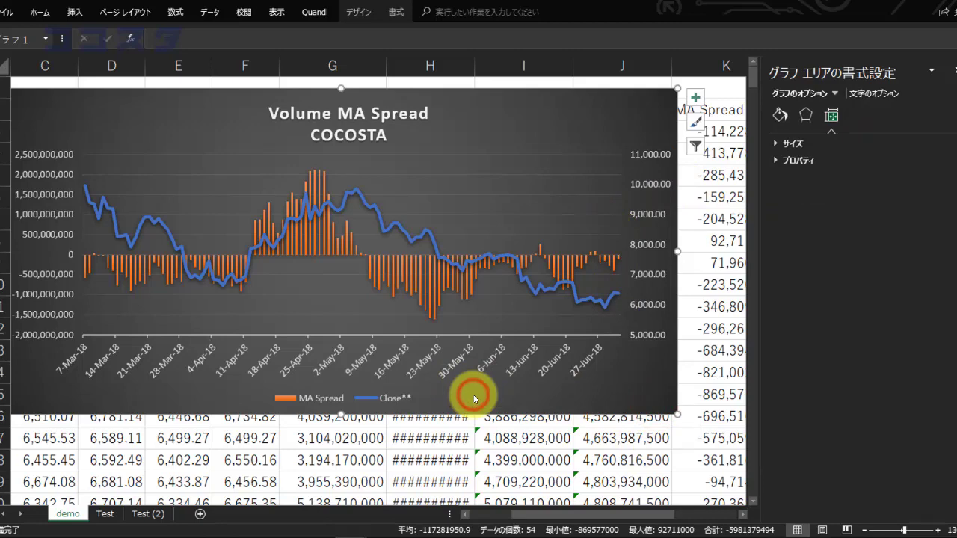
Step: Examine the full width of the finished Bitcoin volume spread chart on the Test sheet, and return to the demo sheet
left_click(104, 514)
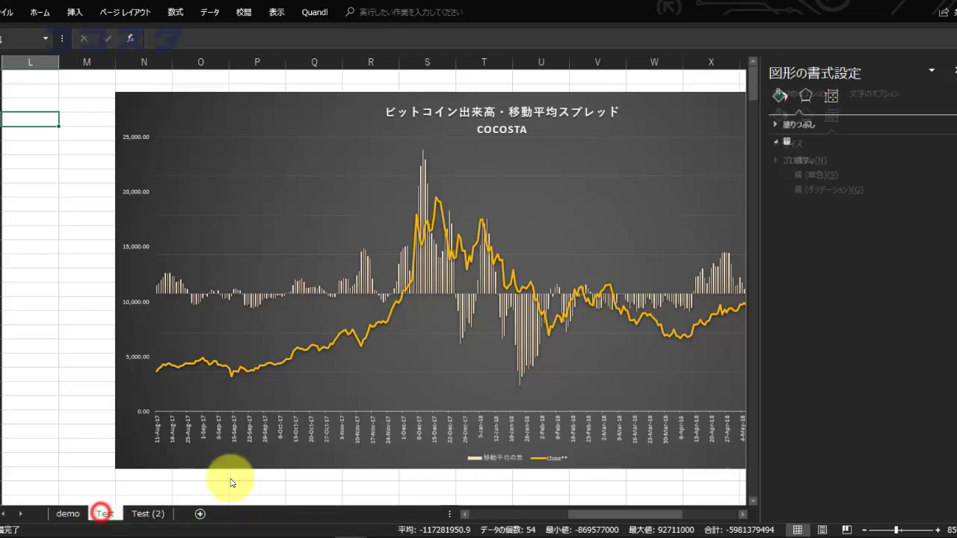
left_click_drag(583, 515, 607, 517)
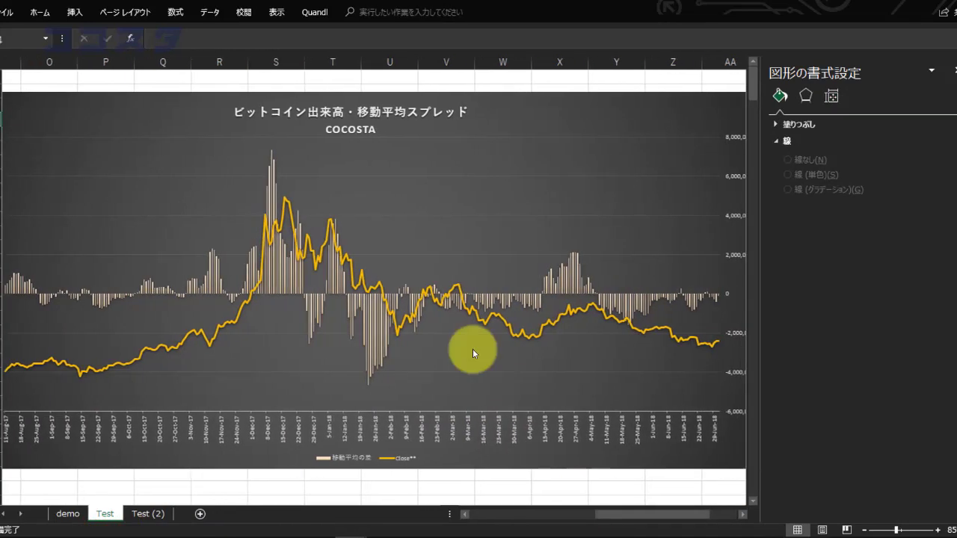
left_click(604, 513)
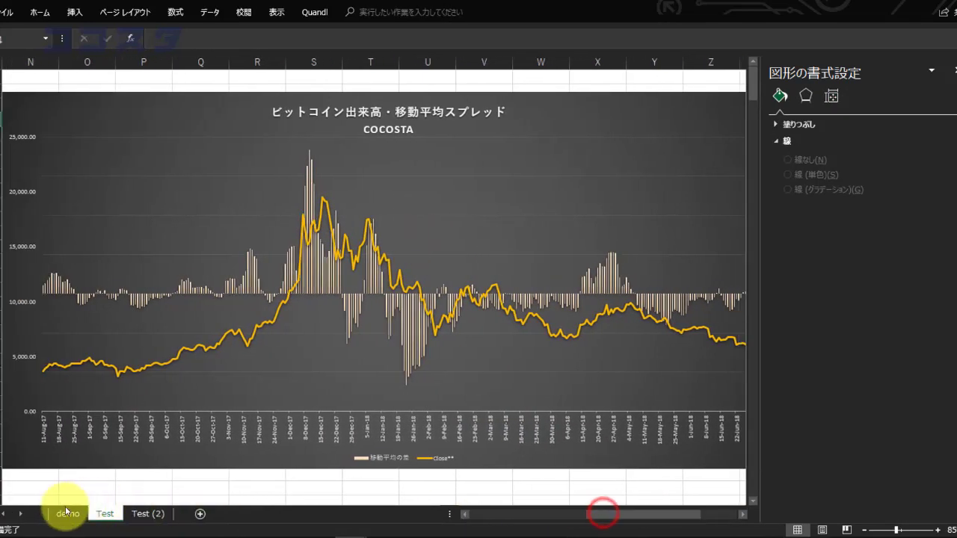
left_click(70, 515)
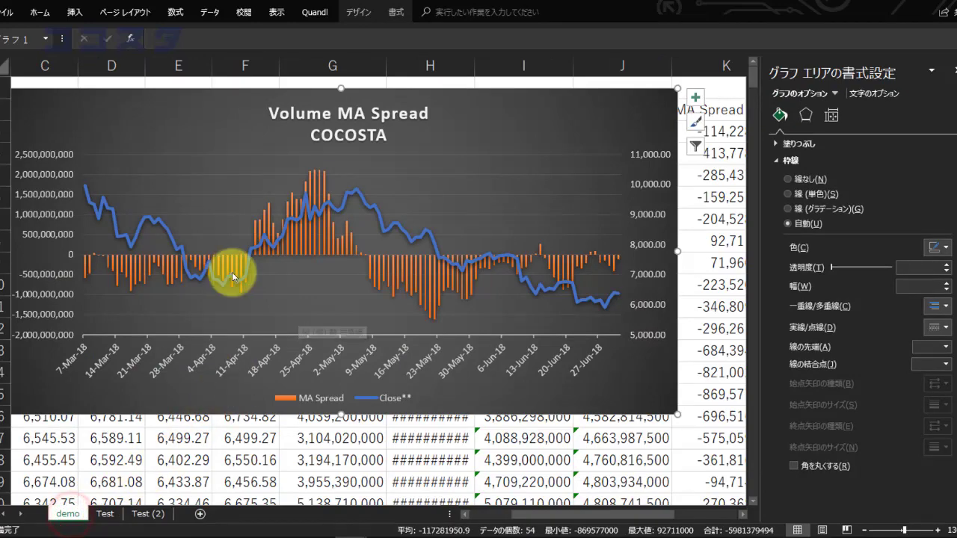
Step: Extend the MA Spread series to row 219, using dates $B$3:$B$219 and values $K$3:$K$219
left_click(312, 245)
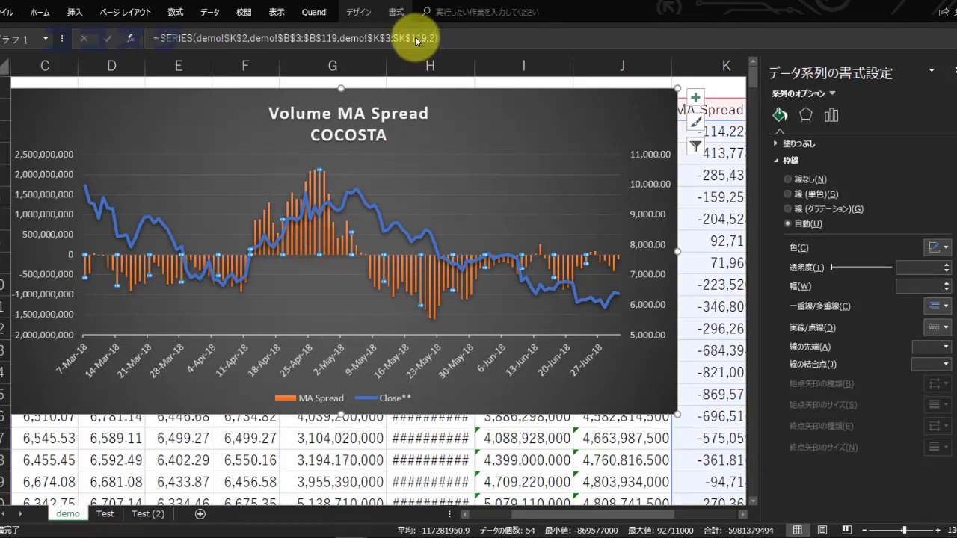
left_click(415, 38)
key("BackSpace")
type("2")
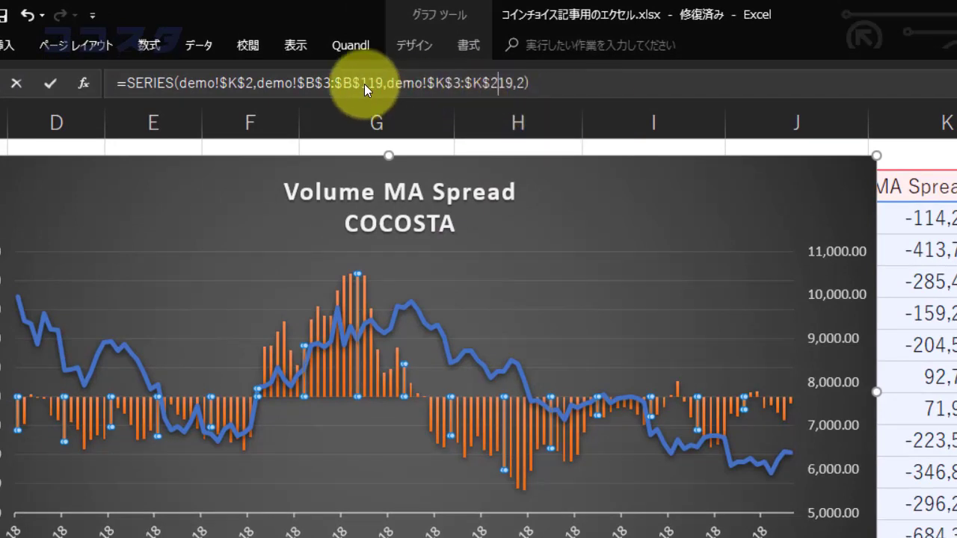
key("BackSpace")
type("2")
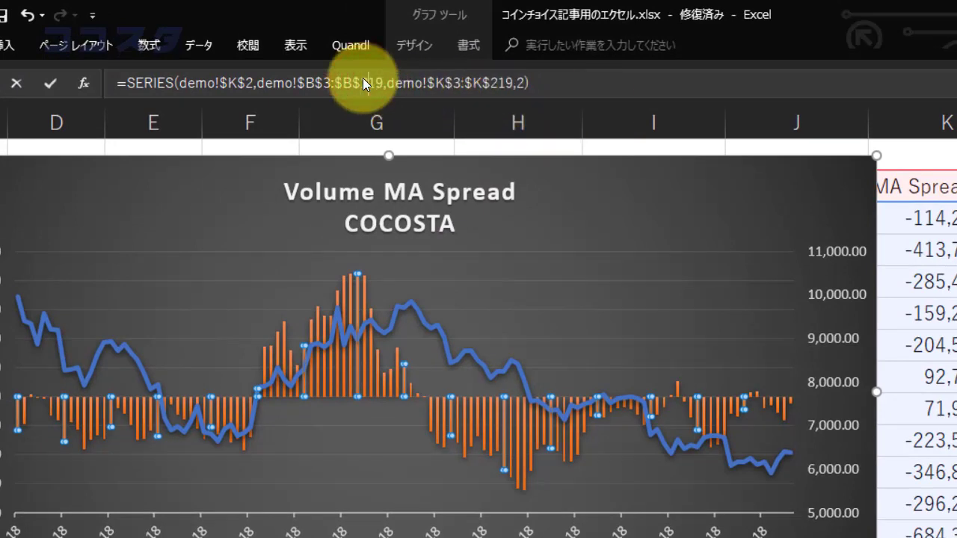
Step: Extend the Close** series to row 219, using dates $B$3:$B$219 and values $F$3:$F$219
left_click(400, 302)
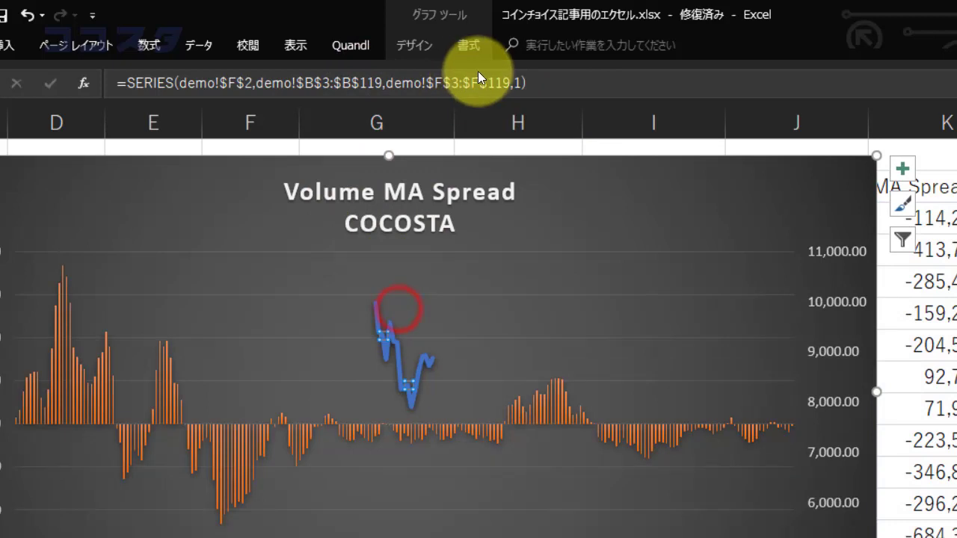
left_click(487, 81)
key("BackSpace")
type("2")
left_click(358, 81)
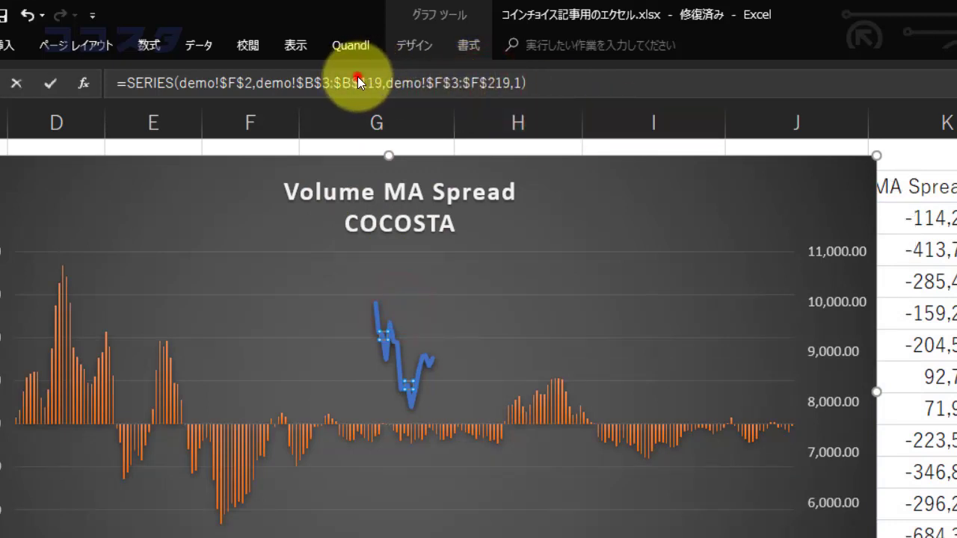
key("BackSpace")
type("2")
key("Return")
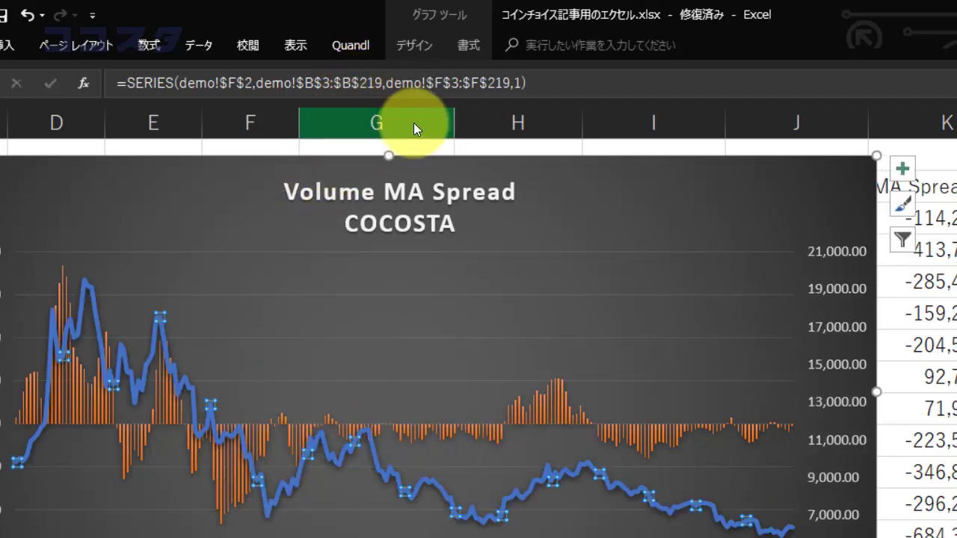
Step: Extend the Close** series to row 319 for both its dates in column B and values in column F, and select the MA Spread series
left_click(491, 83)
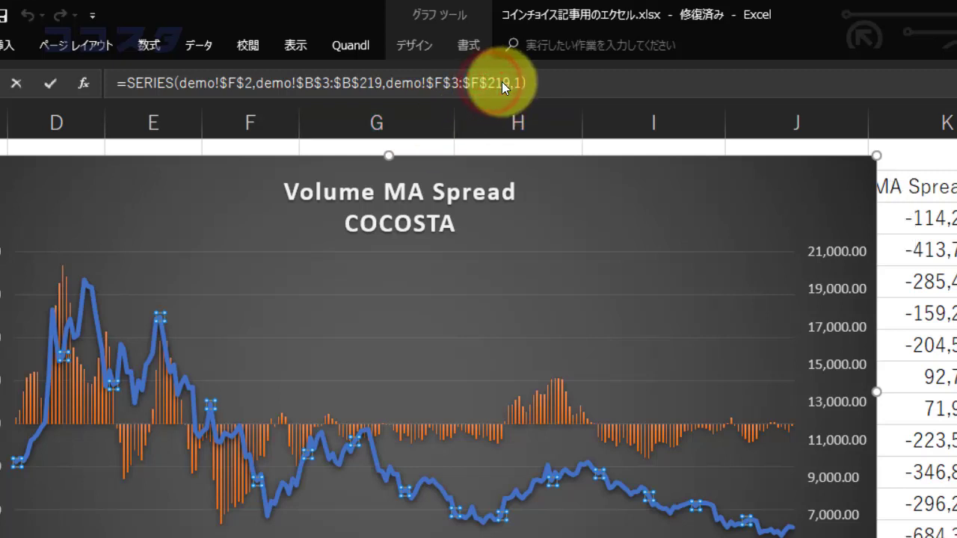
type("3")
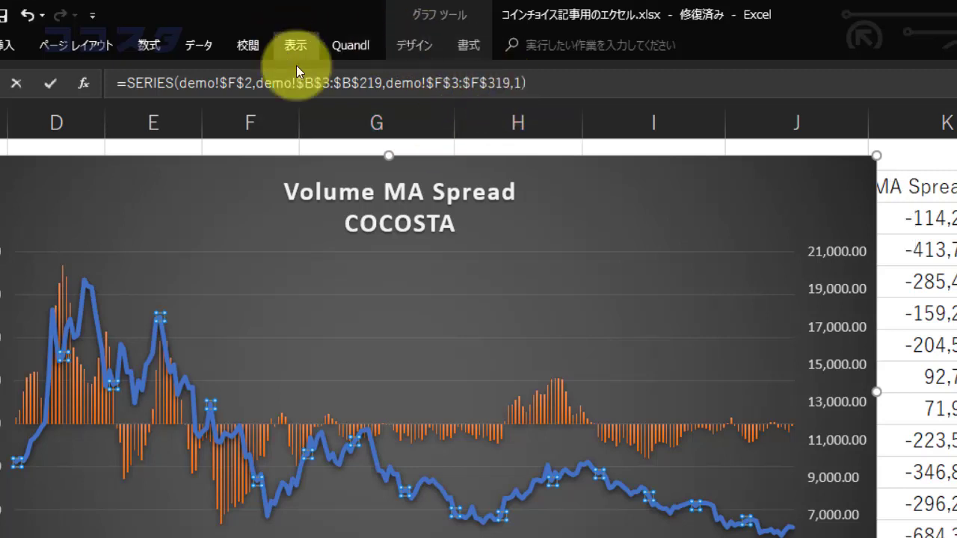
left_click(358, 78)
type("3")
left_click(549, 404)
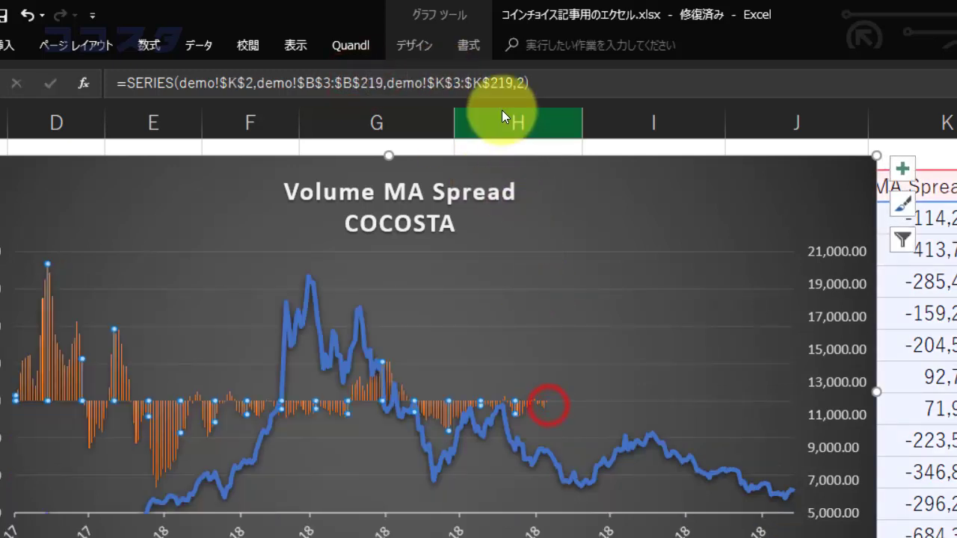